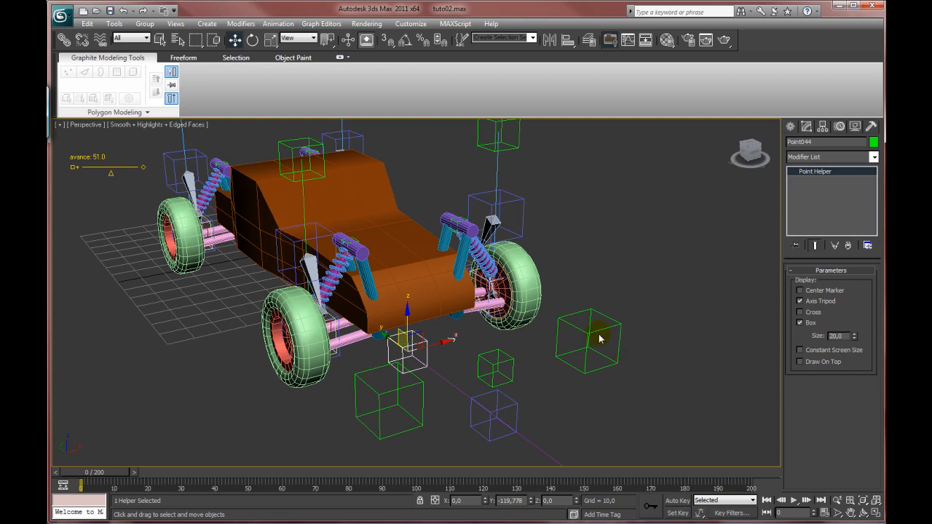
middle_drag(619, 329, 379, 308)
scroll(586, 328, down, 6)
click(515, 258)
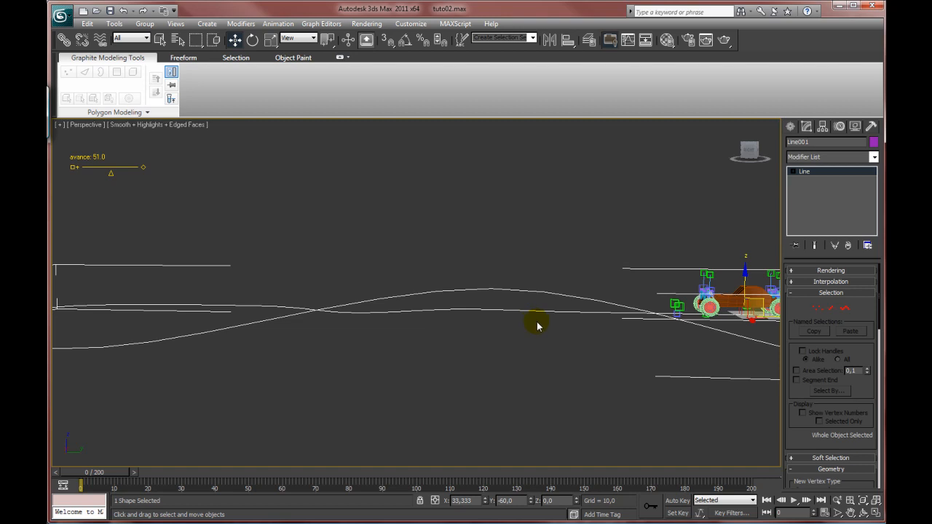
alt+middle_drag(569, 329, 597, 343)
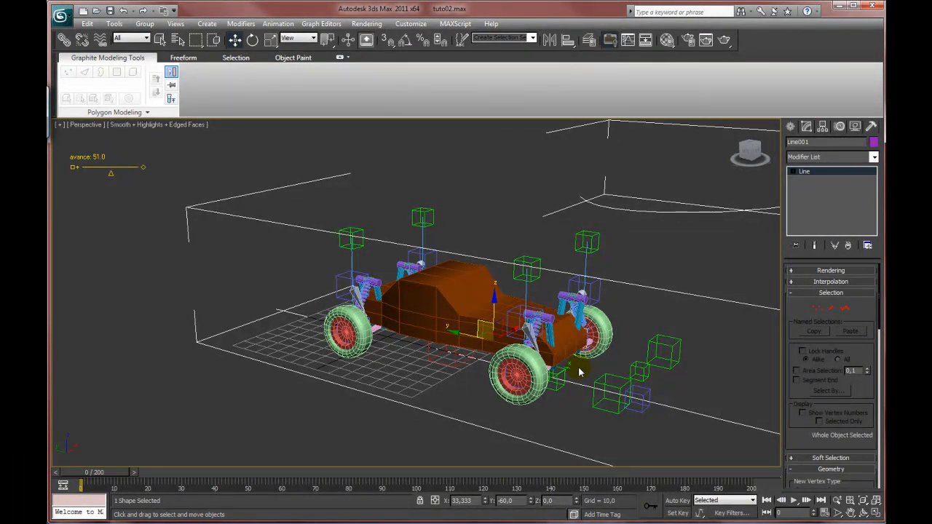
- Move the green point helper under the car's front forward along Y to about -130.66
alt+middle_drag(563, 380, 475, 392)
click(510, 377)
drag(474, 392, 504, 393)
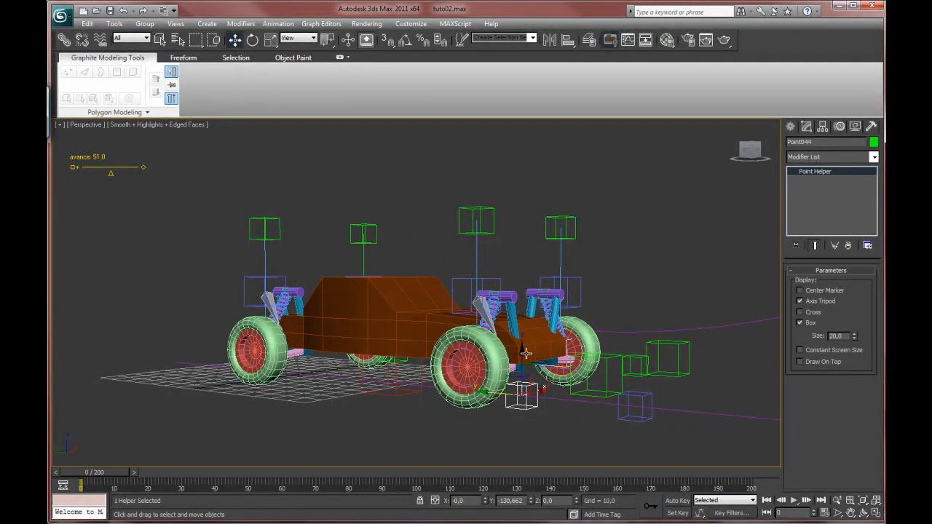
- Create a point helper in front of the car with size 20, displayed as a box without the axis tripod
alt+middle_drag(532, 362, 514, 353)
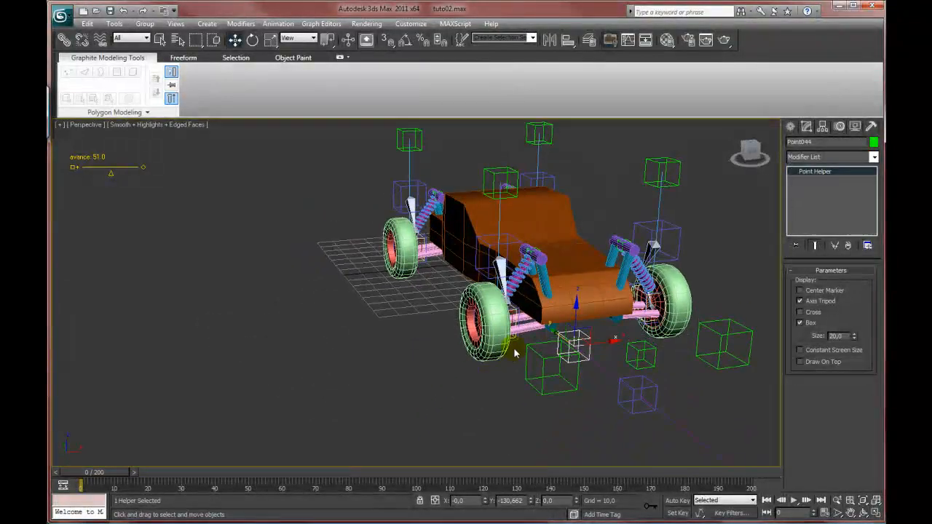
click(791, 126)
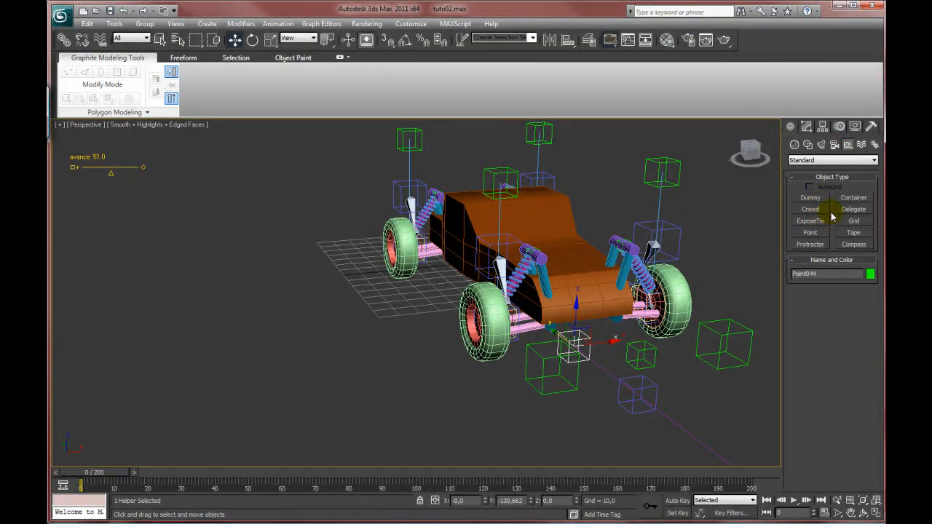
click(821, 233)
click(433, 396)
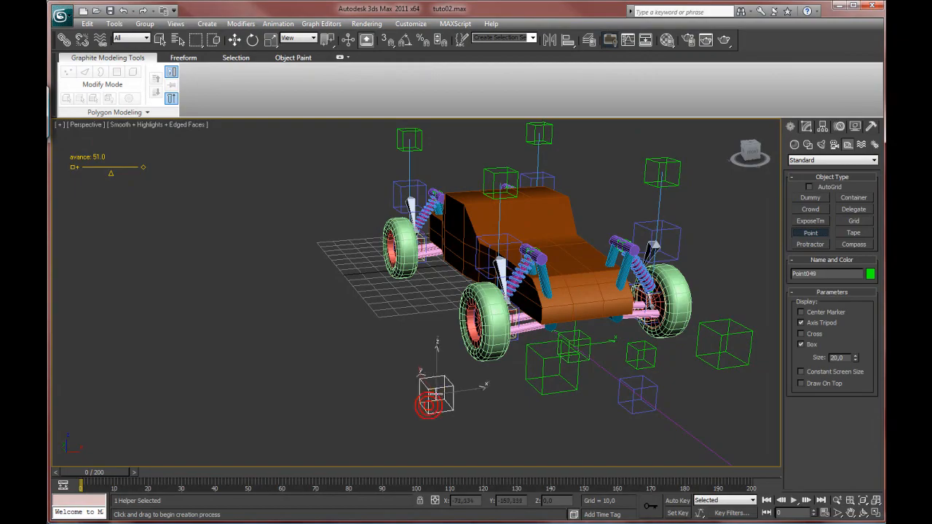
click(806, 126)
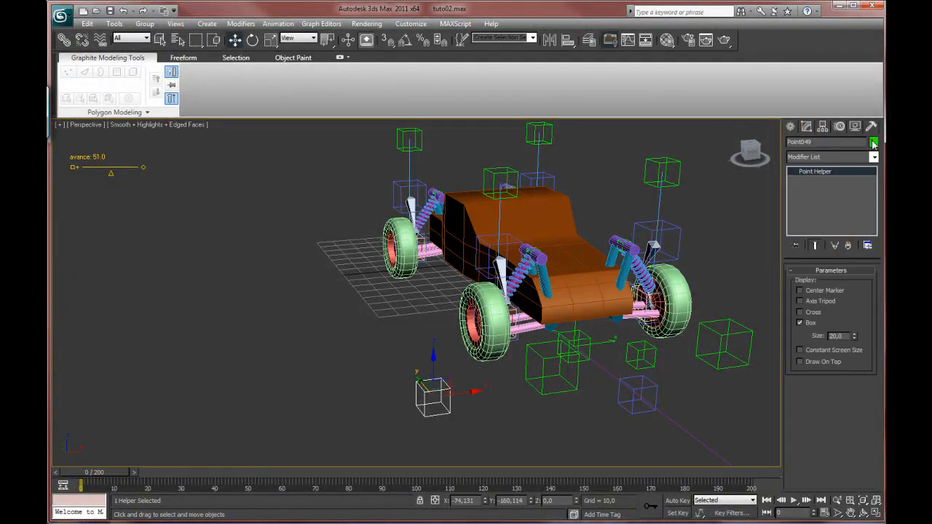
- Change the new point helper's object colour to yellow-orange
click(873, 142)
click(405, 233)
click(523, 327)
click(450, 424)
click(449, 400)
- Align the yellow helper's pivot to the green front helper in X, Y and Z, and set its size to 24.2
mouse_move(609, 280)
middle_down()
mouse_move(610, 268)
mouse_move(634, 272)
mouse_move(592, 282)
middle_up()
click(567, 41)
click(524, 348)
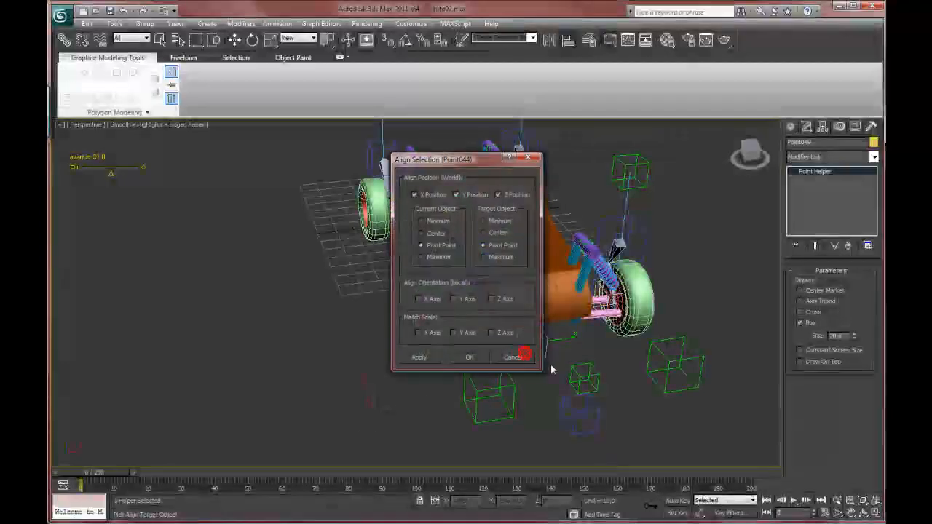
click(470, 356)
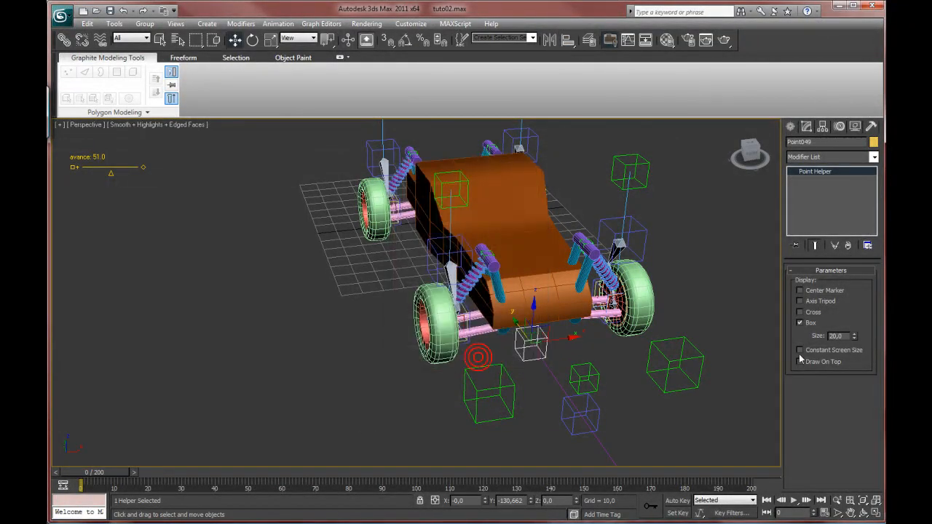
drag(854, 336, 855, 327)
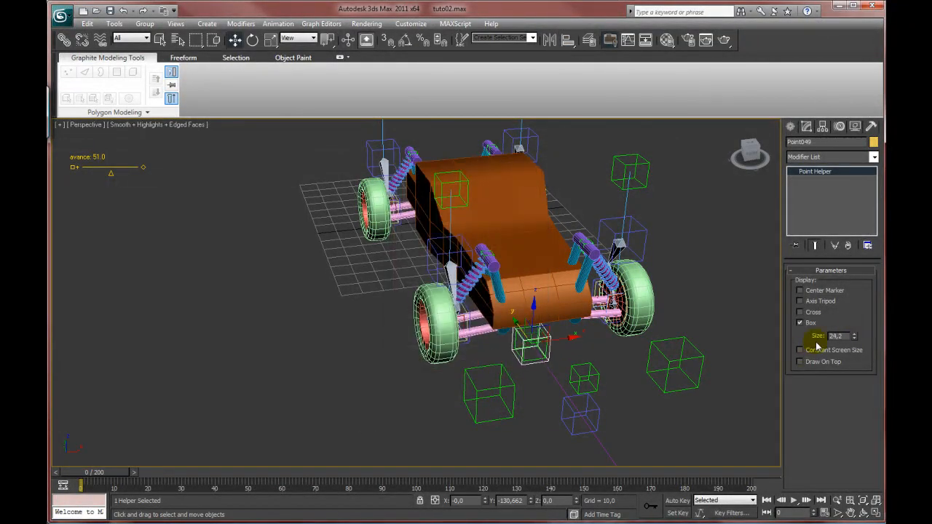
- Align the yellow helper to the front wheel's helper Point039 in Y and Z position only, pivot to pivot
alt+middle_drag(621, 356, 616, 266)
click(568, 39)
click(637, 312)
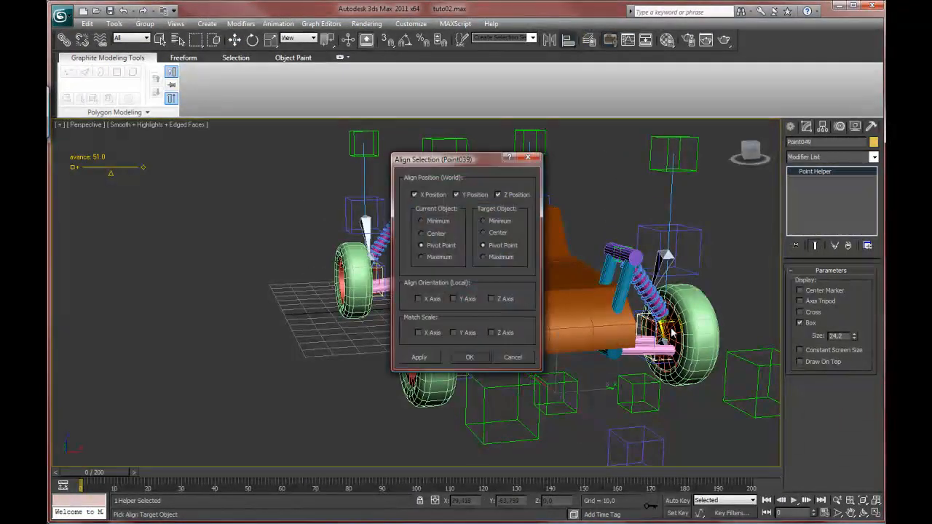
click(498, 195)
click(457, 196)
click(415, 195)
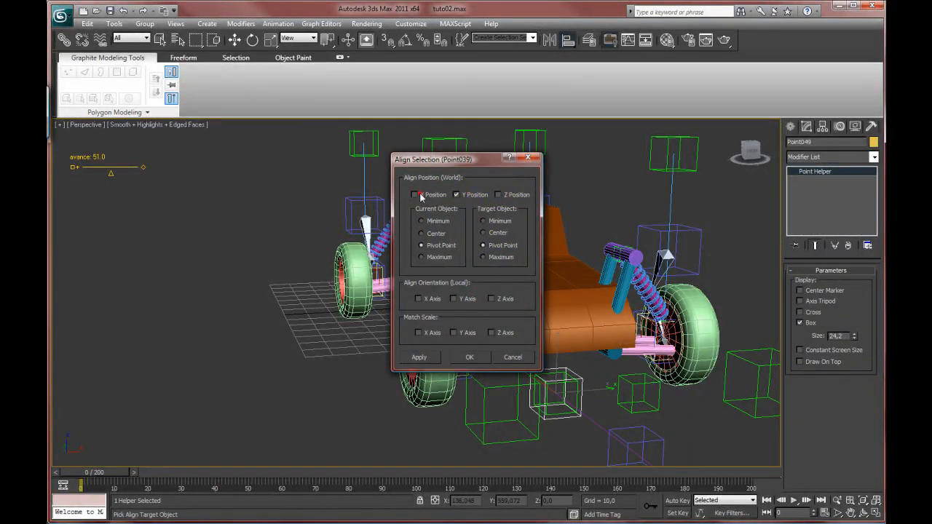
click(499, 194)
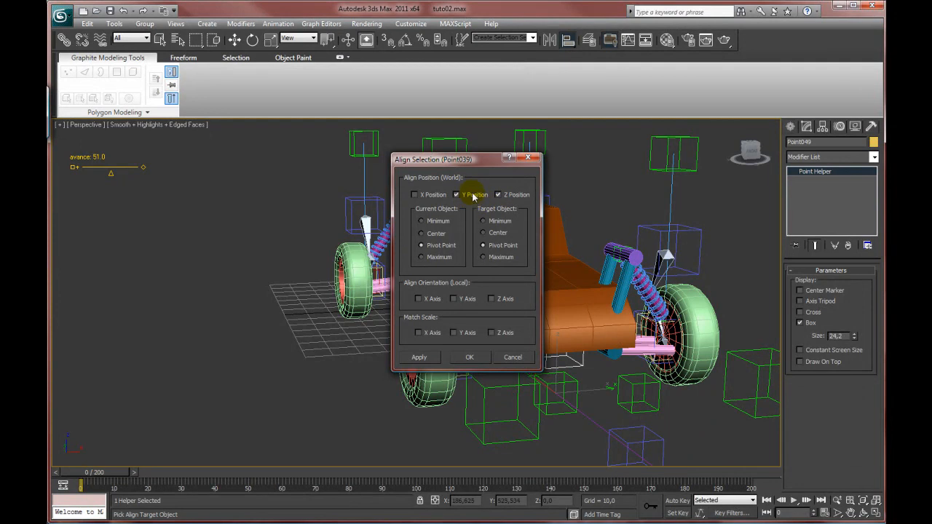
drag(478, 169, 378, 162)
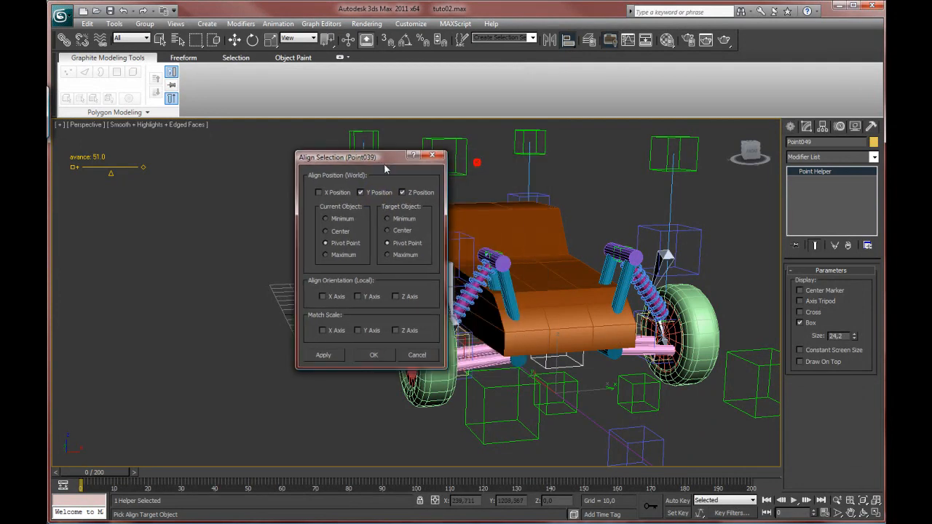
click(376, 349)
- Enlarge the yellow helper's box to size 28.556
alt+middle_drag(575, 350, 613, 330)
drag(855, 336, 853, 321)
alt+middle_drag(635, 330, 602, 333)
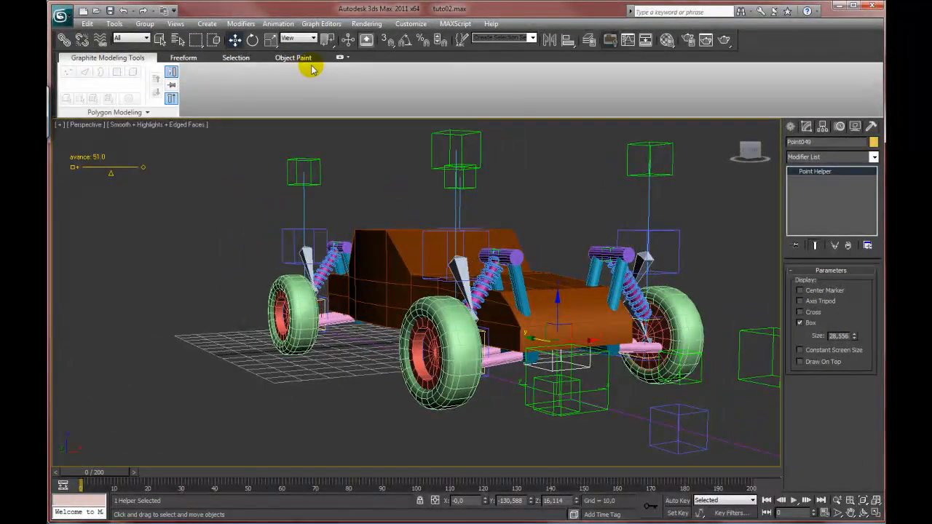
- Clone the yellow helper sideways along X as one independent copy
alt+middle_drag(587, 278, 566, 318)
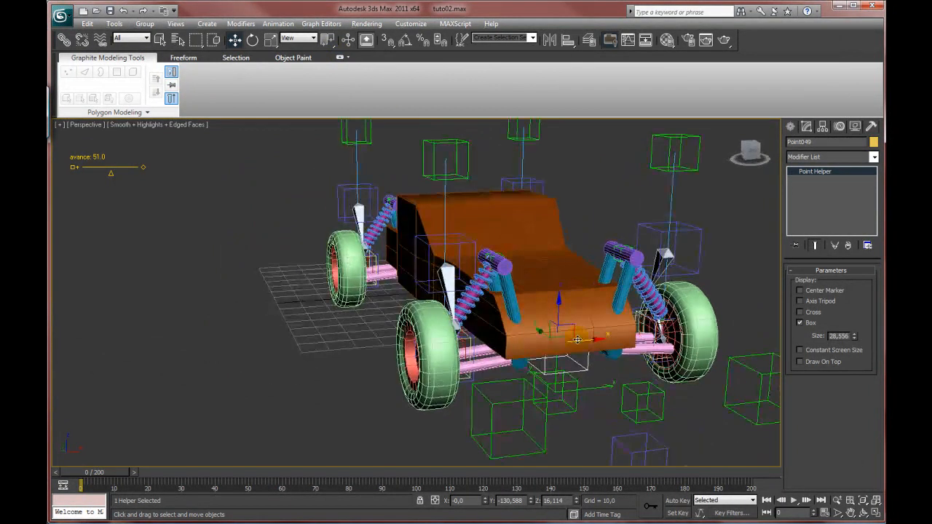
shift+drag(586, 339, 639, 336)
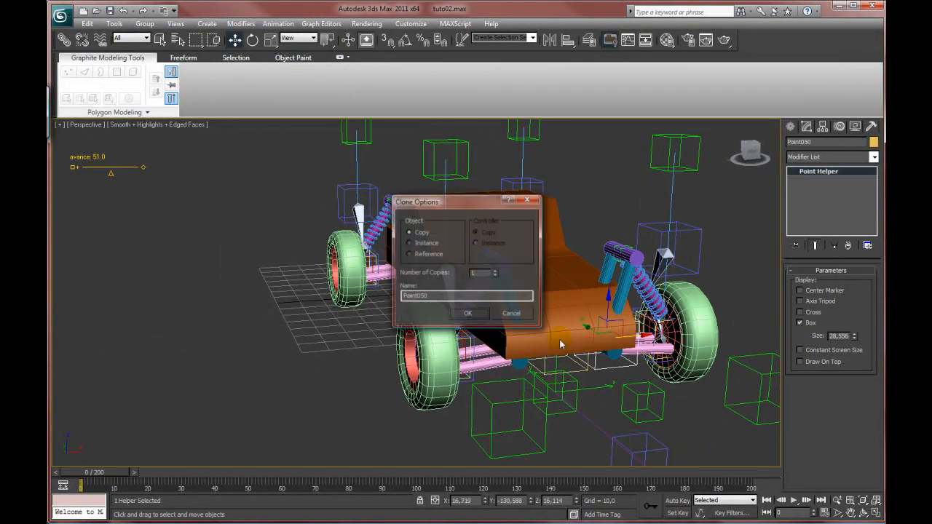
click(470, 313)
- Align the cloned helper with the original yellow one in X, Y and Z position, and enlarge it to size 33.982
click(571, 41)
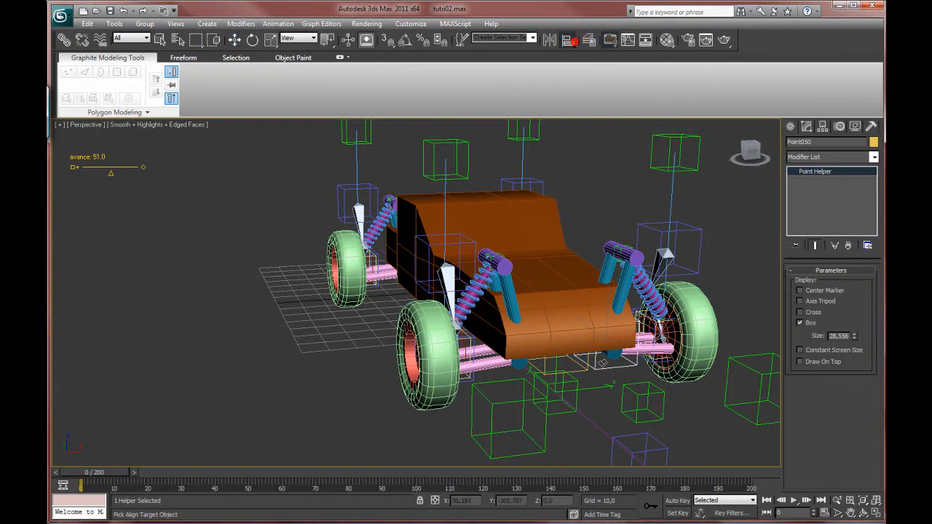
click(585, 371)
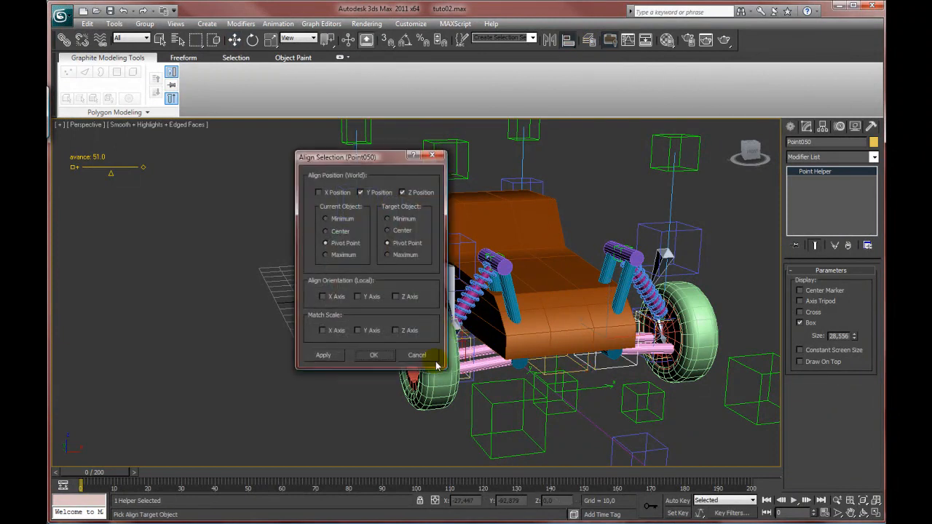
click(334, 193)
click(420, 355)
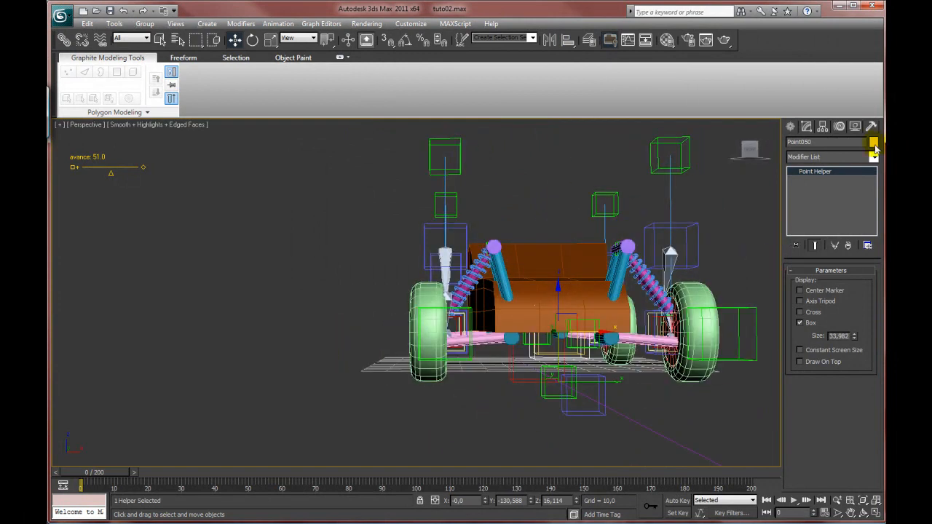
- Change the cloned helper's object colour to red
click(872, 141)
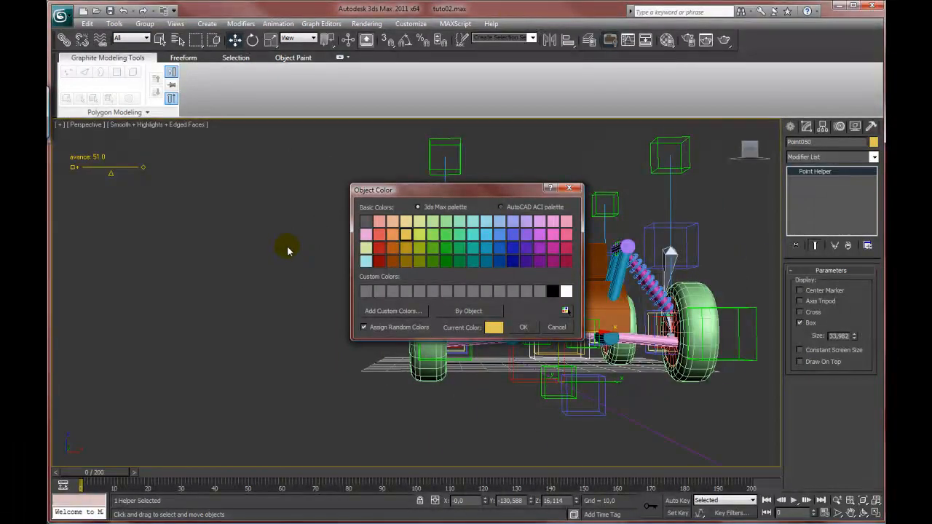
click(380, 236)
click(520, 327)
click(632, 407)
- Link the yellow helper at the front axle to the green helper beneath it as its parent
mouse_move(559, 341)
middle_down()
mouse_move(568, 350)
mouse_move(558, 349)
middle_up()
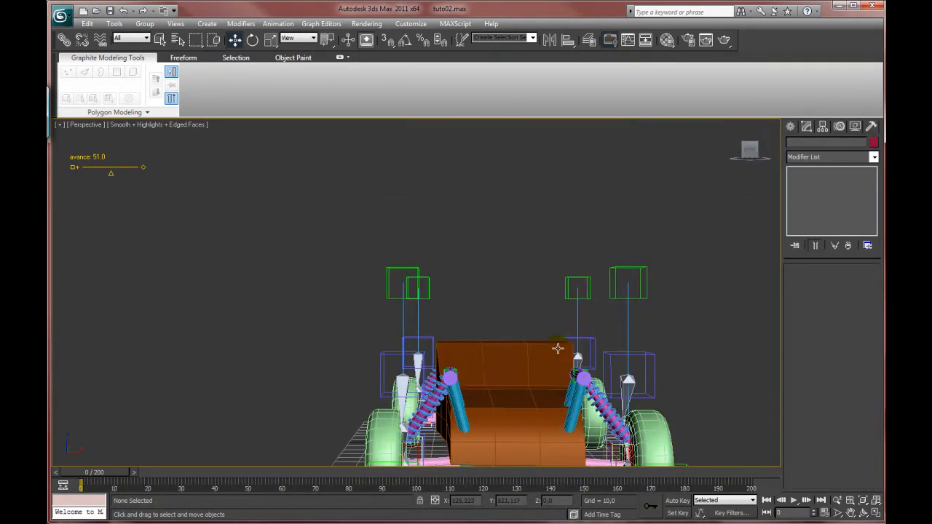
click(510, 415)
alt+middle_drag(503, 378, 443, 322)
click(571, 408)
click(426, 375)
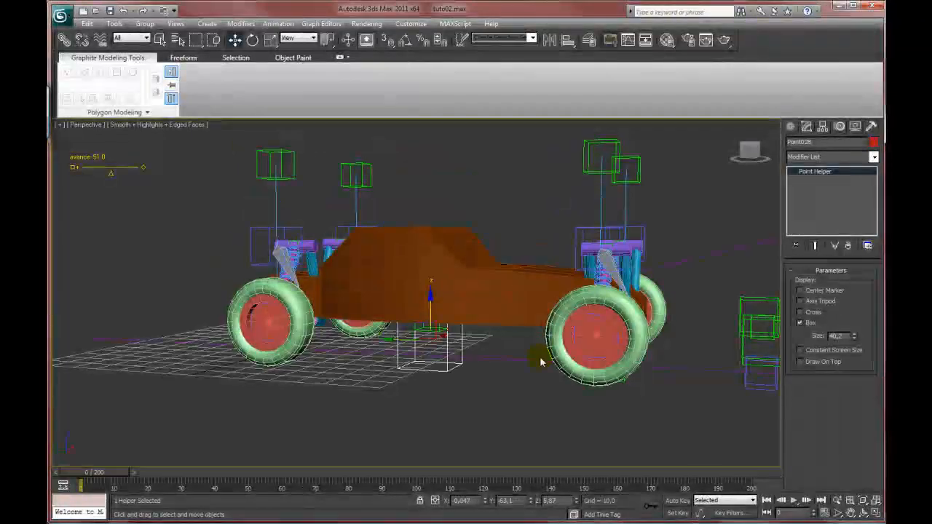
alt+middle_drag(558, 376, 497, 359)
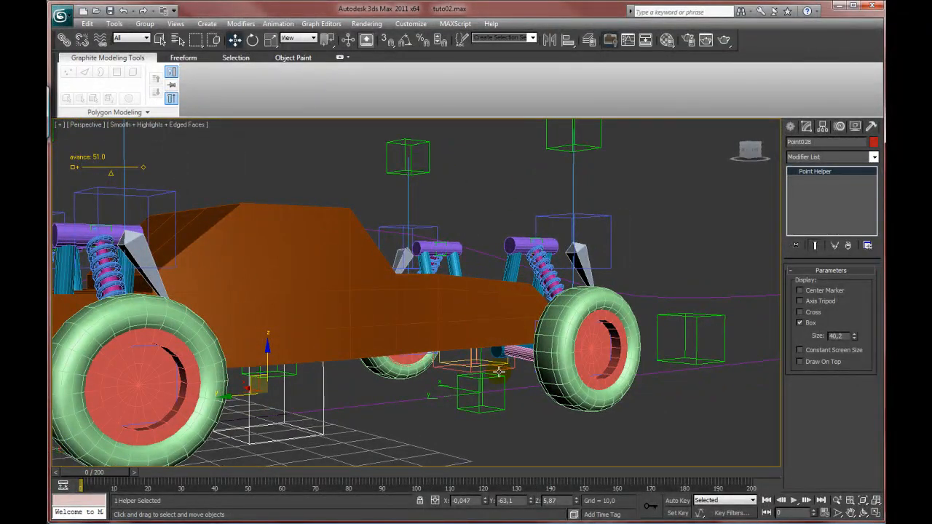
click(63, 39)
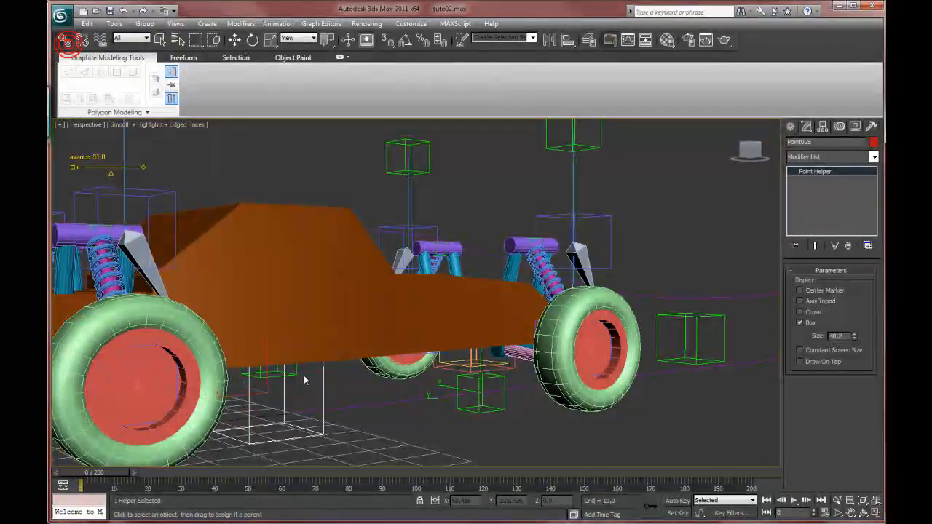
drag(324, 397, 499, 411)
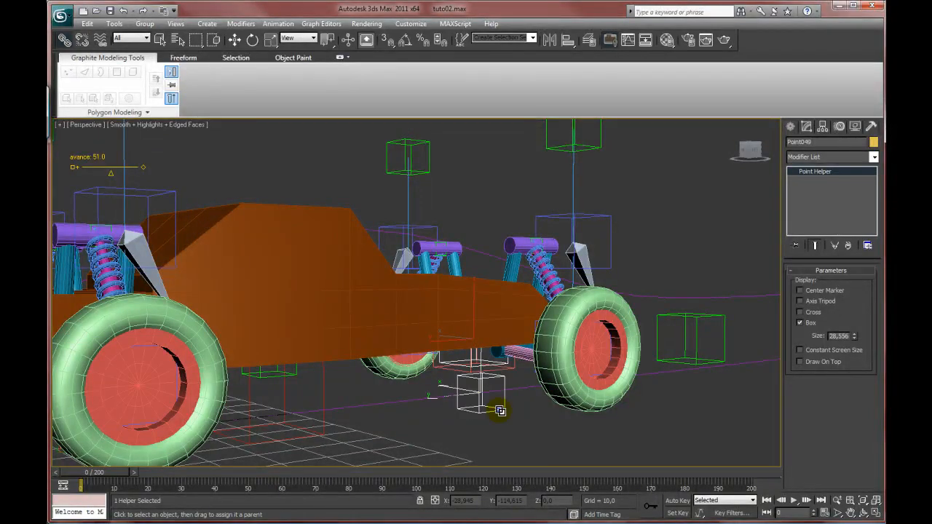
- Try moving the green front helper to test the link with the yellow helper
click(235, 44)
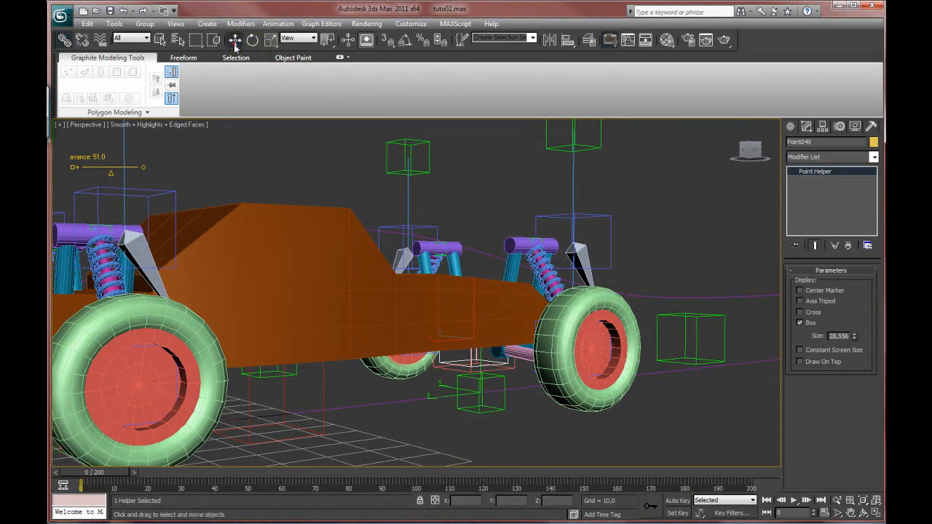
click(468, 405)
drag(457, 397, 478, 392)
mouse_move(455, 386)
alt+middle_down()
mouse_move(444, 387)
mouse_move(444, 373)
alt+middle_up()
- Link the red helper at the front axle to the green helper beneath it as its parent
click(444, 369)
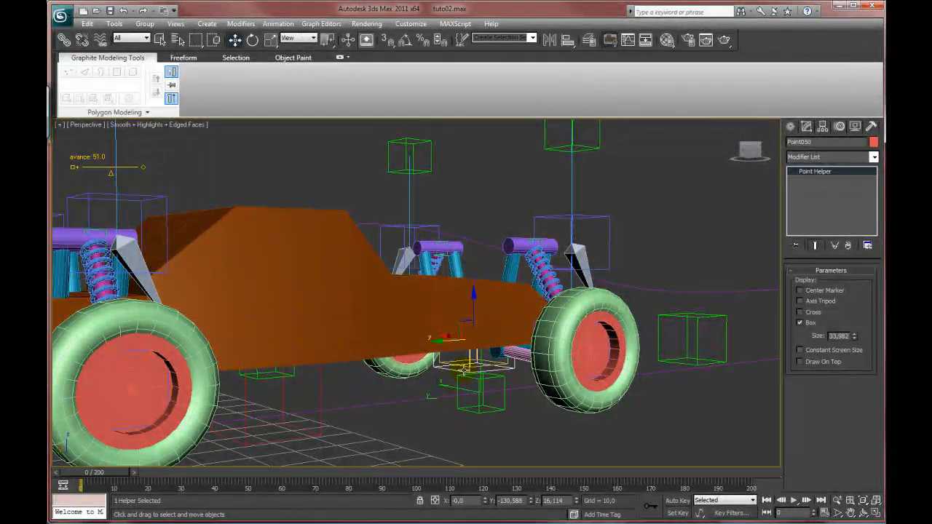
click(64, 40)
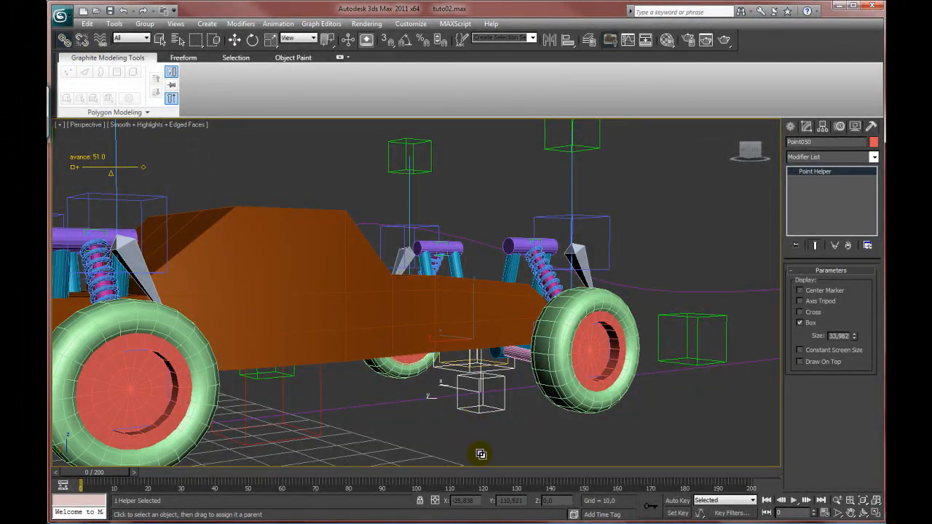
click(233, 40)
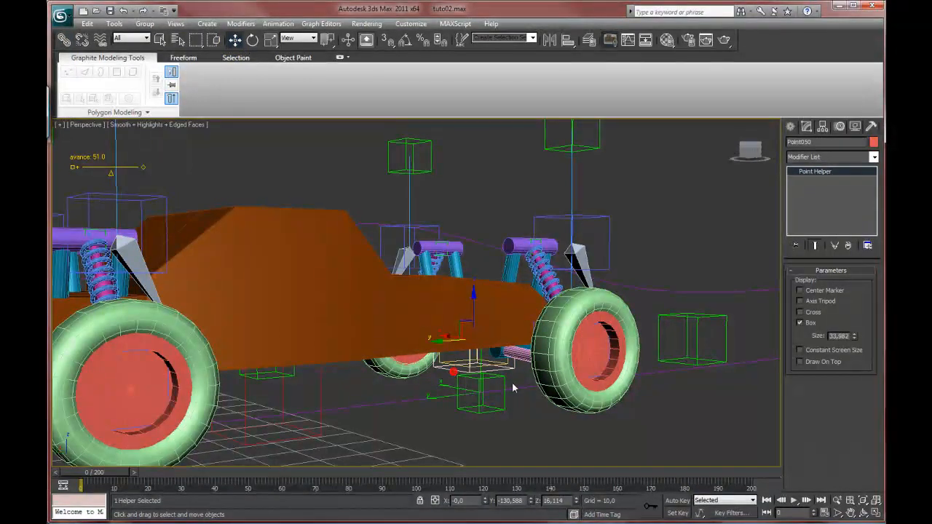
- Try rotating the yellow front helper about its vertical Z axis
alt+middle_drag(517, 385, 478, 367)
click(466, 367)
scroll(418, 330, down, 3)
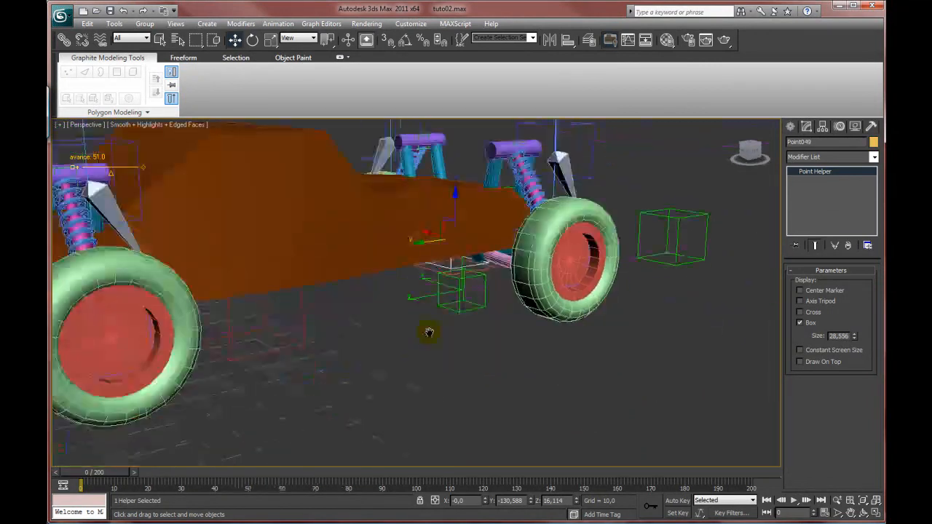
alt+middle_drag(427, 342, 419, 299)
click(252, 40)
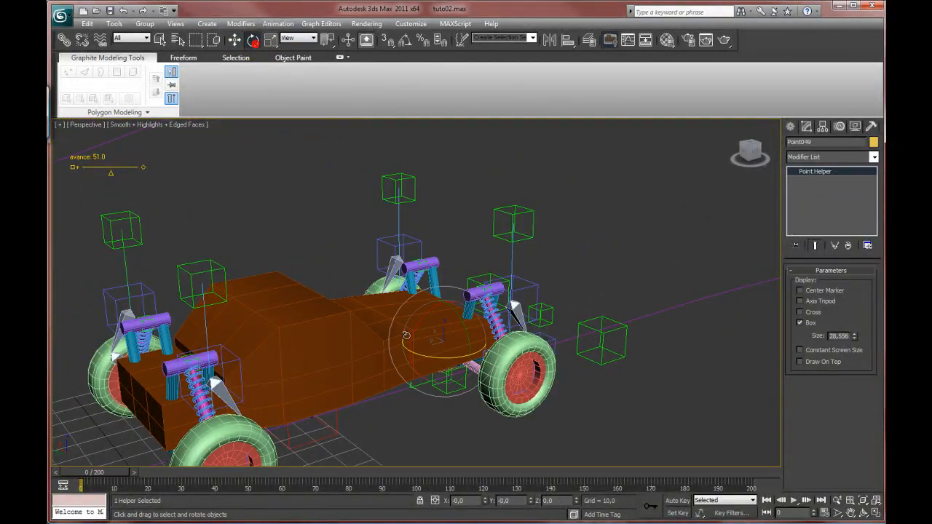
mouse_move(430, 359)
mouse_down()
mouse_move(460, 361)
mouse_move(437, 360)
mouse_up()
alt+middle_drag(436, 361, 434, 322)
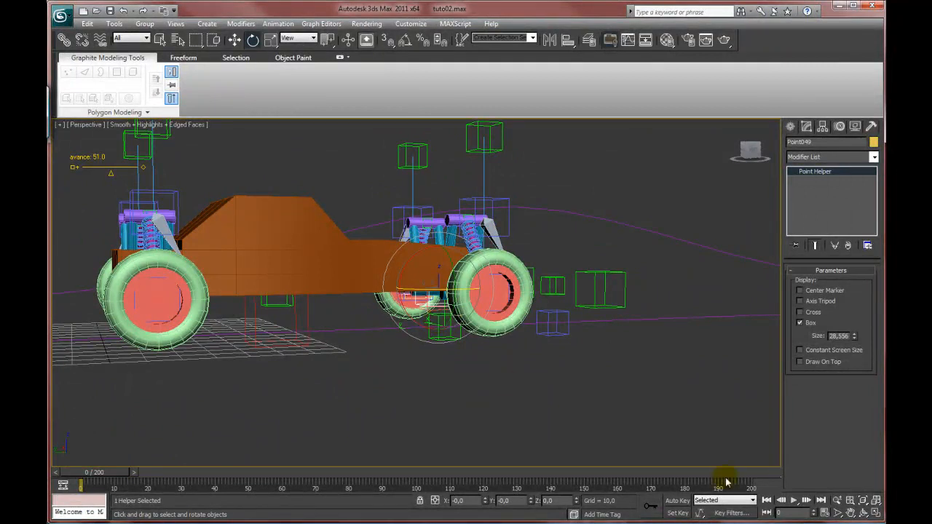
middle_drag(753, 441, 734, 464)
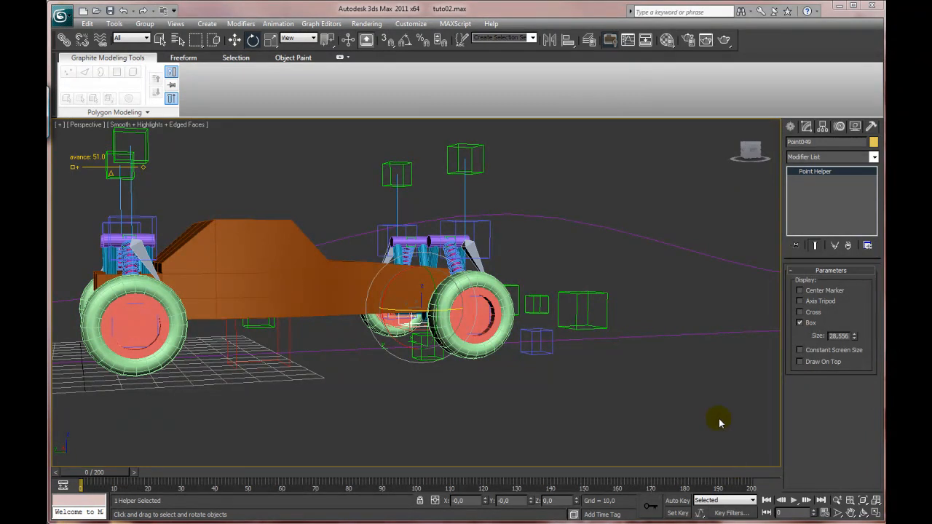
middle_drag(572, 372, 539, 371)
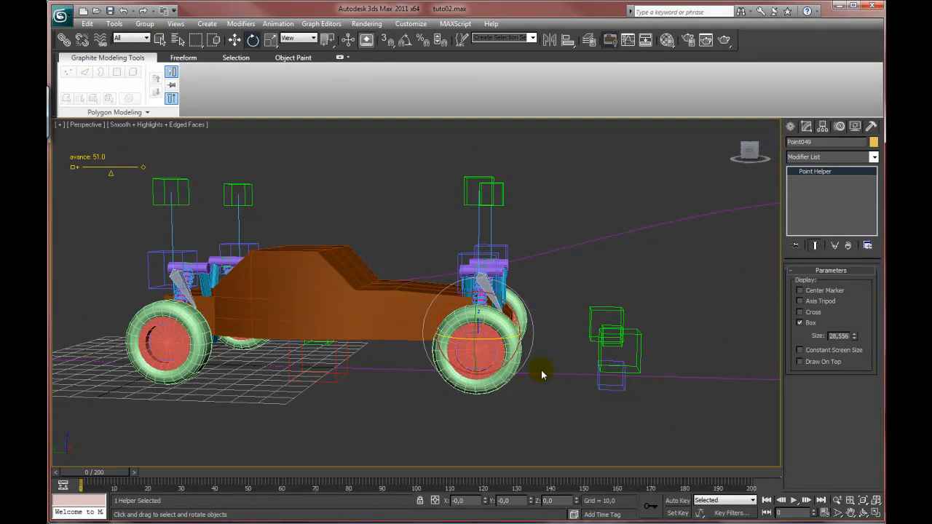
- Select the green point helper at the front axle with the Move tool
alt+middle_drag(551, 384, 518, 387)
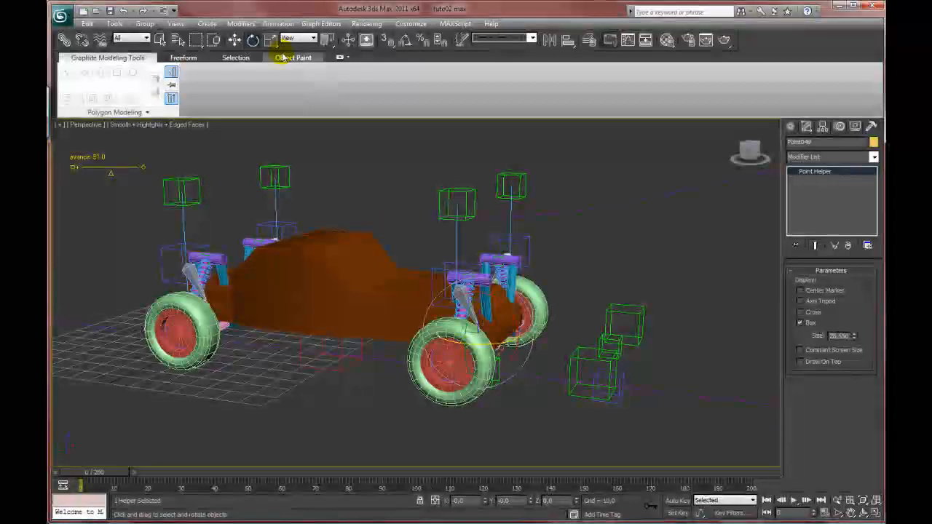
click(234, 39)
alt+middle_drag(519, 354, 560, 375)
click(492, 372)
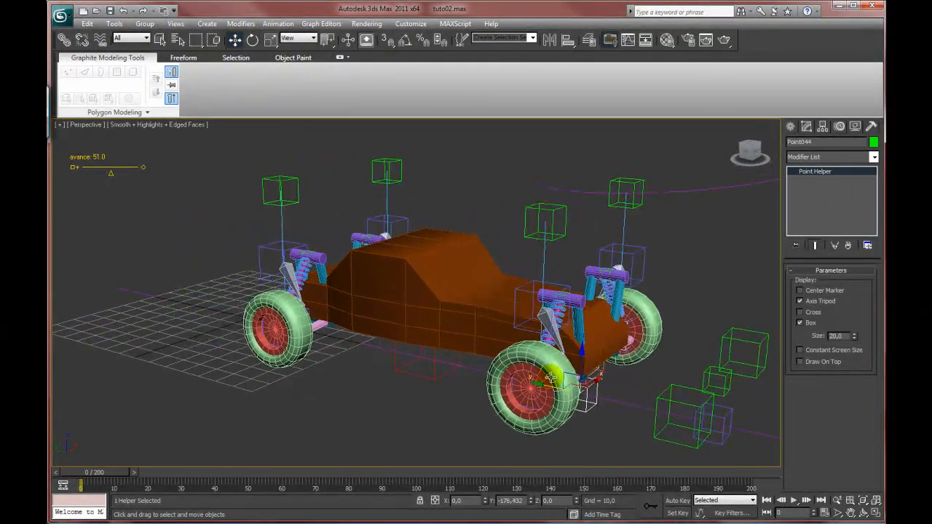
- Create a Slider manipulator helper in the viewport just beneath the avance slider
click(790, 127)
scroll(643, 336, down, 8)
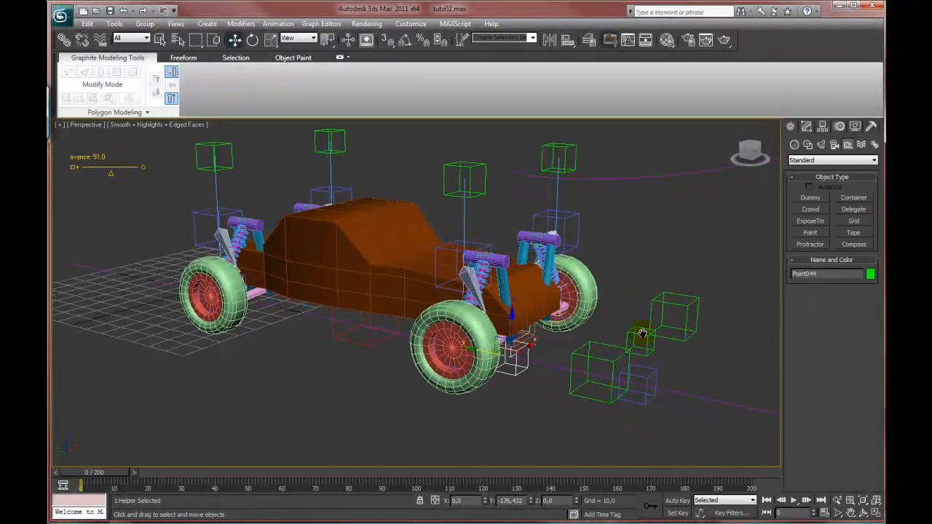
key(shift+z)
key(shift+z)
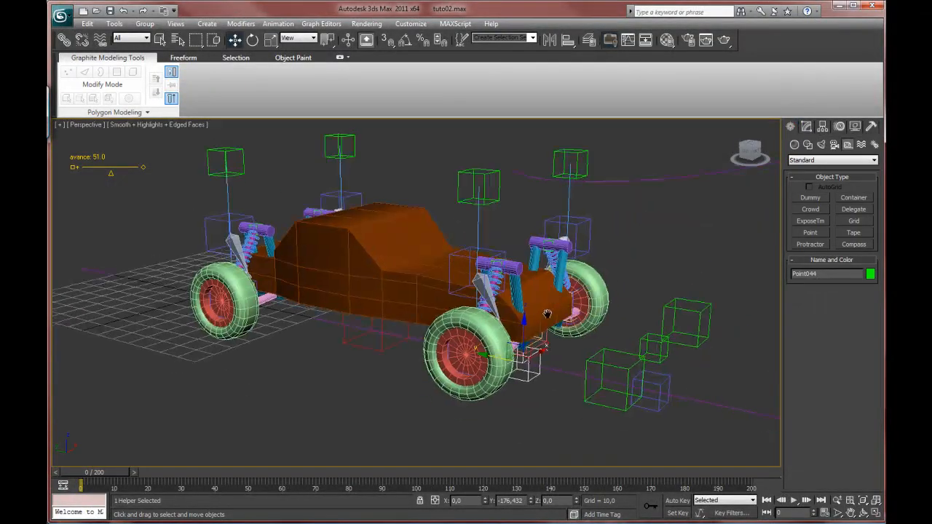
click(837, 160)
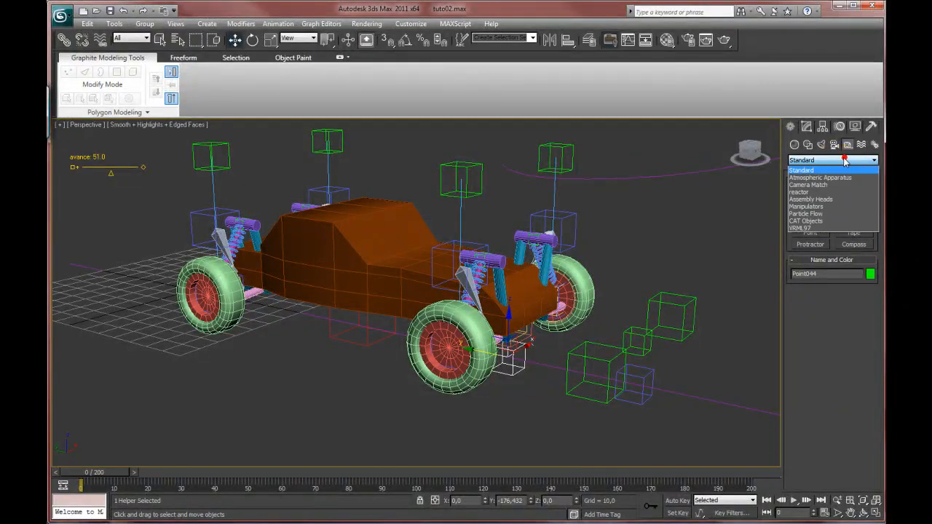
click(835, 209)
click(811, 208)
click(76, 196)
click(235, 40)
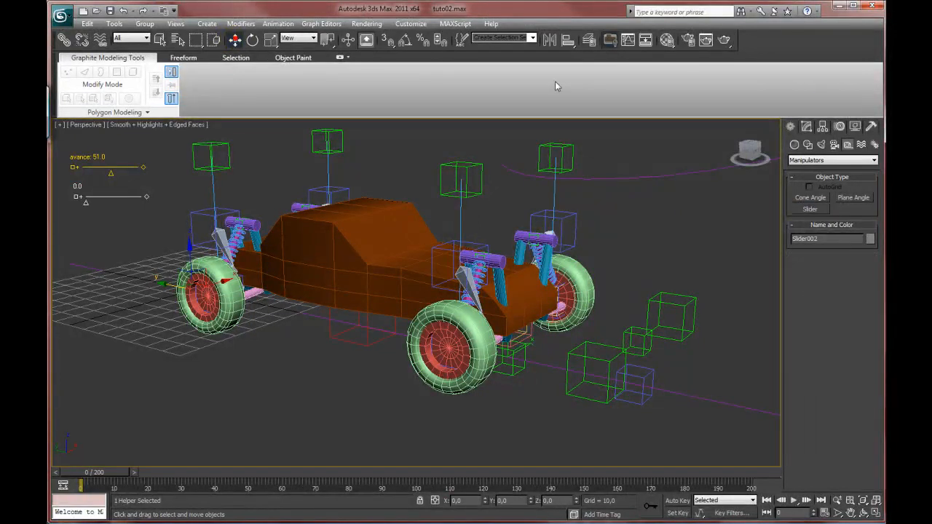
- Label the new slider "retard"
click(806, 127)
click(829, 283)
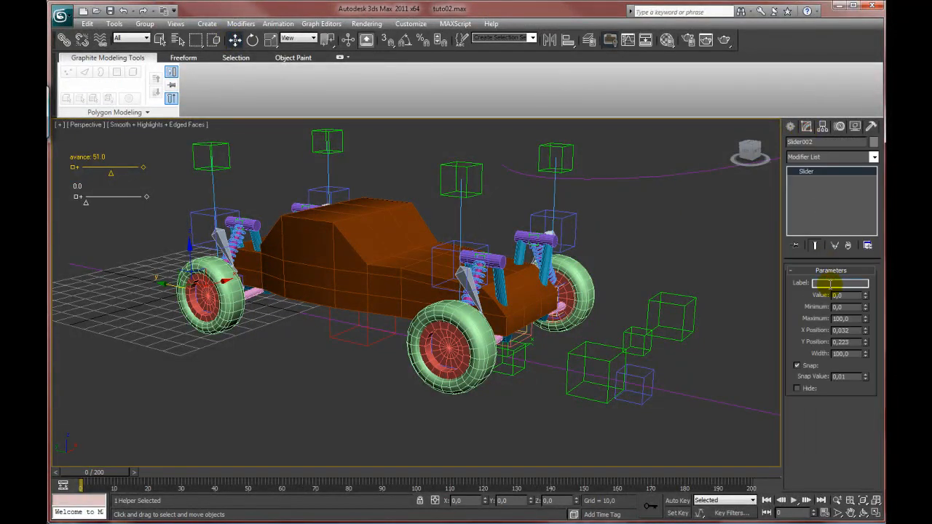
text(retard)
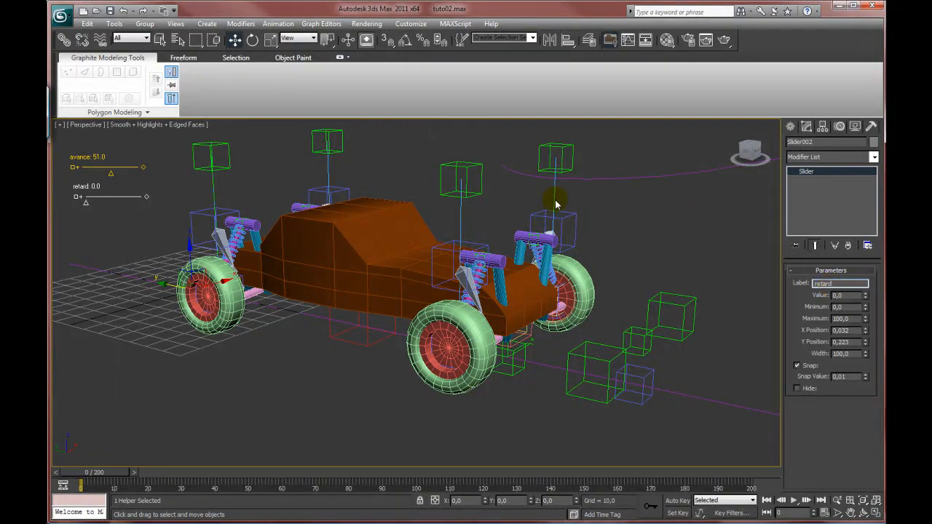
- Clone the blue point helper ahead of the car as a copy and set the copy's box size to 25.2
middle_drag(573, 276, 564, 248)
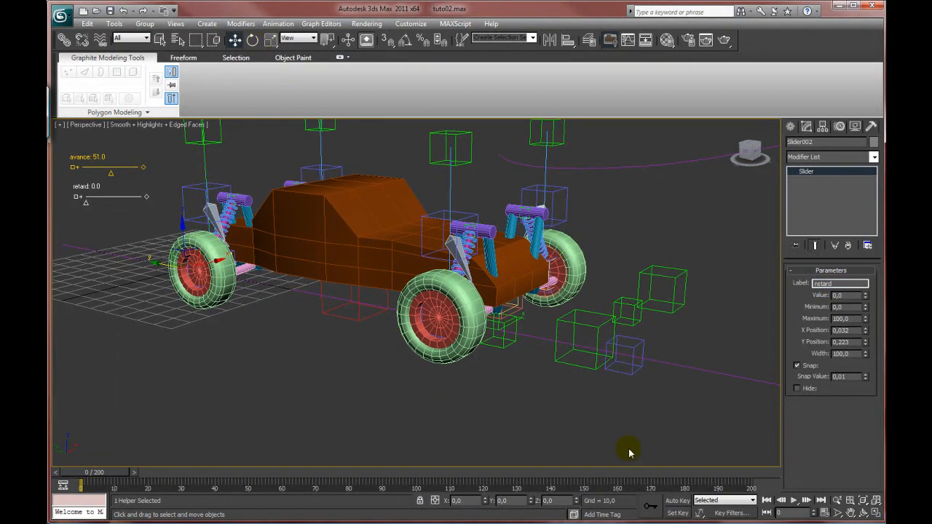
click(627, 370)
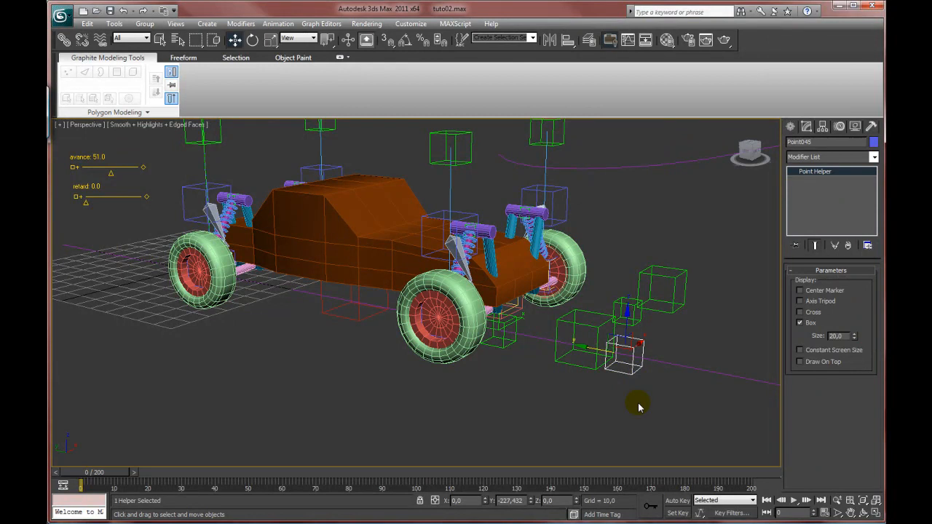
alt+middle_drag(640, 382, 608, 373)
mouse_move(592, 346)
shift+mouse_down()
mouse_move(682, 370)
mouse_move(698, 395)
shift+mouse_up()
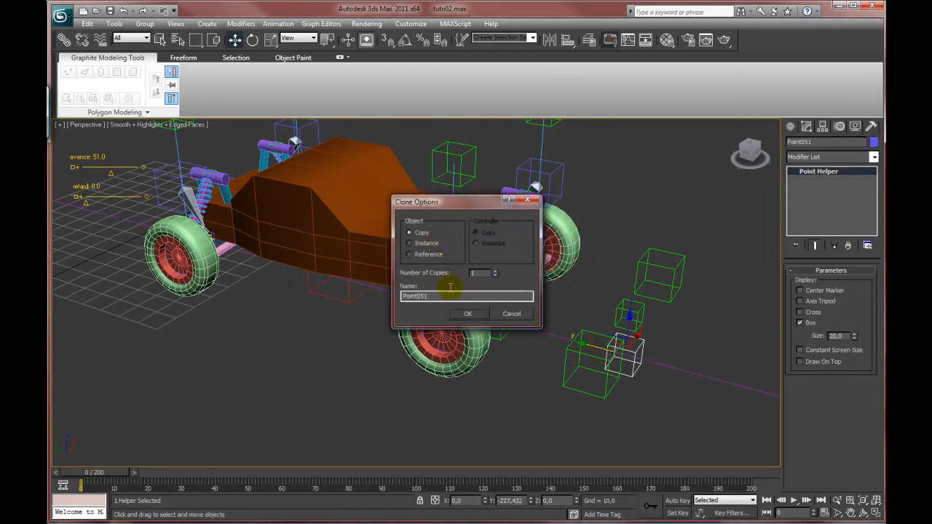
click(468, 314)
mouse_move(855, 339)
mouse_down()
mouse_move(852, 308)
mouse_move(852, 330)
mouse_move(852, 312)
mouse_move(853, 321)
mouse_up()
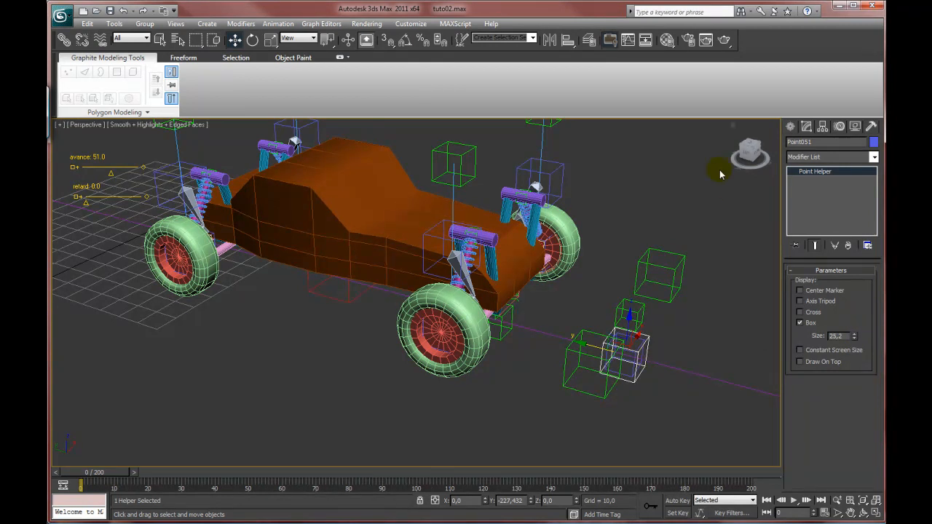
- Open the script controller of the cloned helper's Path Constraint Percent track in the Curve Editor
click(627, 40)
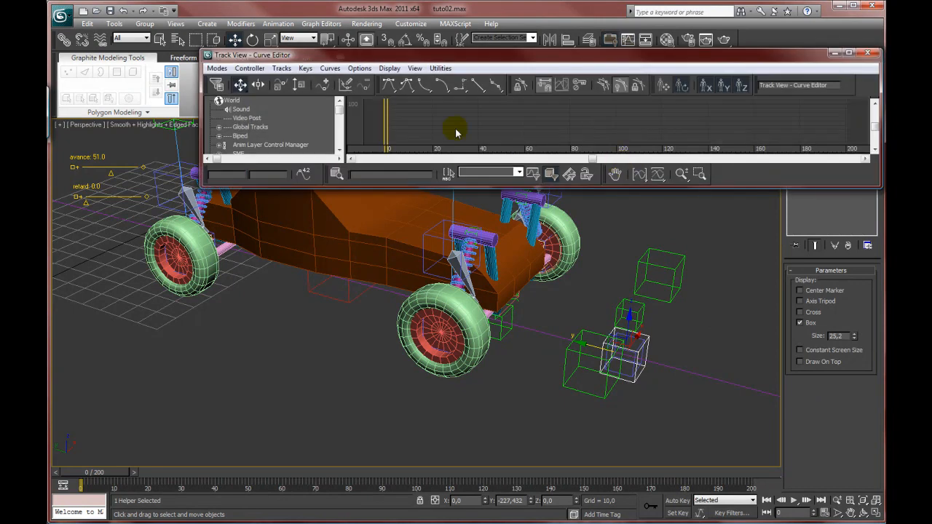
drag(339, 113, 340, 151)
click(297, 189)
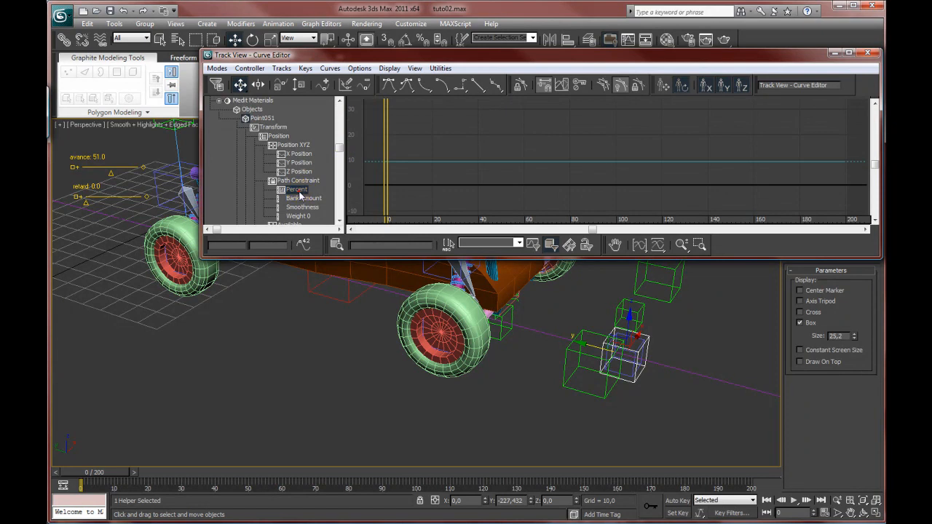
double_click(300, 192)
drag(493, 91, 545, 123)
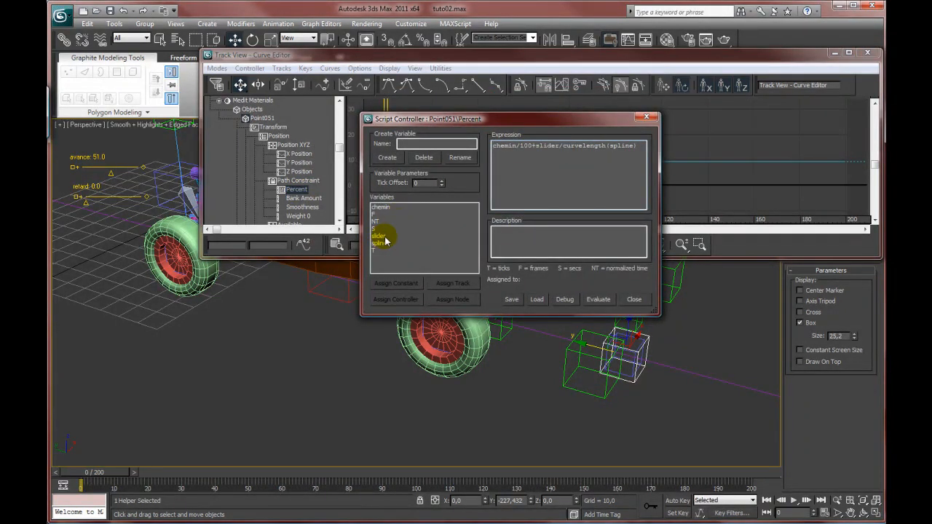
- Assign the script's slider variable to the value track of the retard slider (Slider002) and evaluate the expression
click(380, 236)
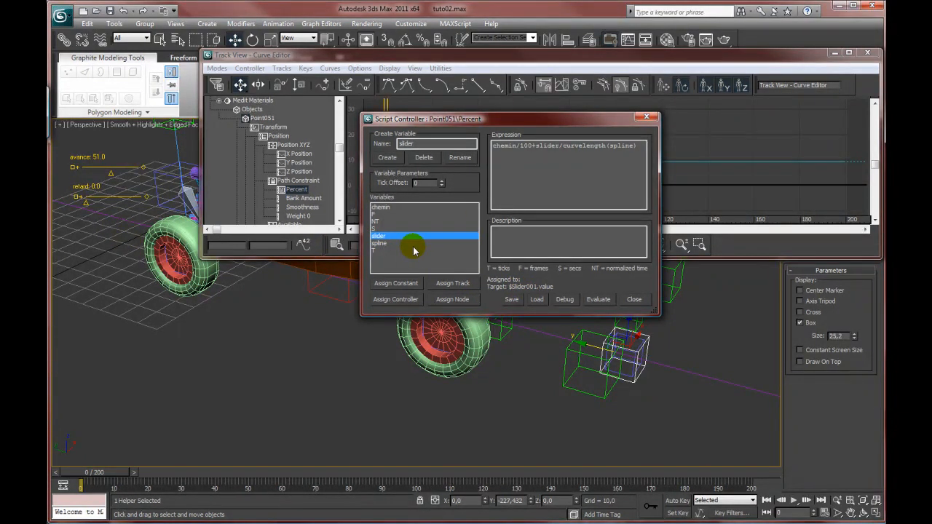
click(451, 283)
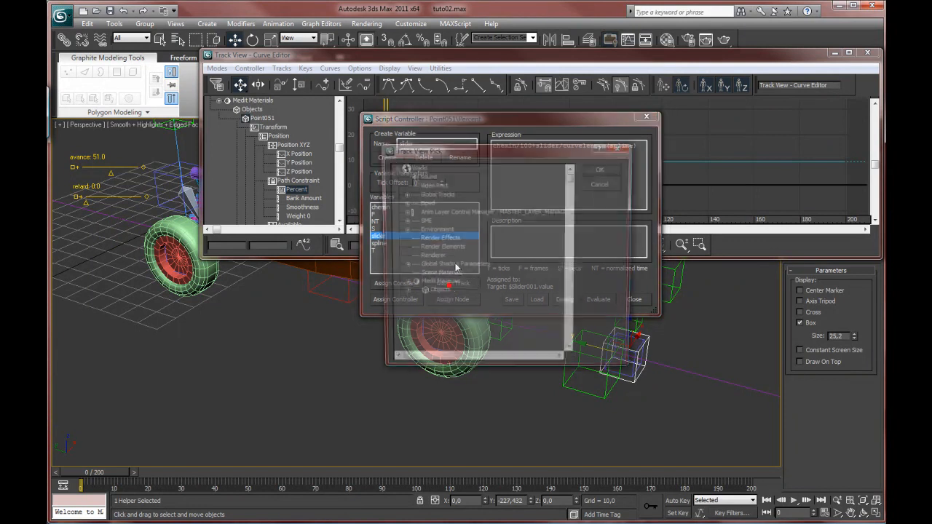
click(405, 291)
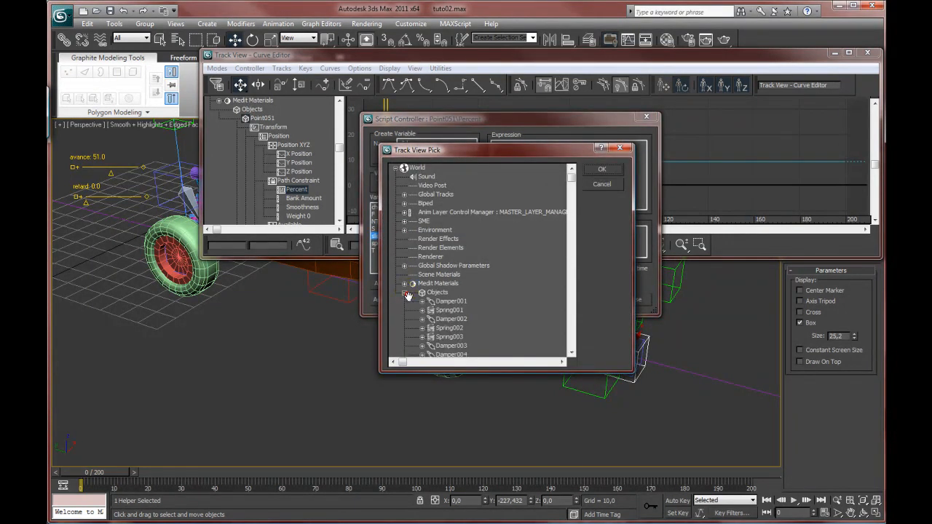
drag(571, 177, 571, 249)
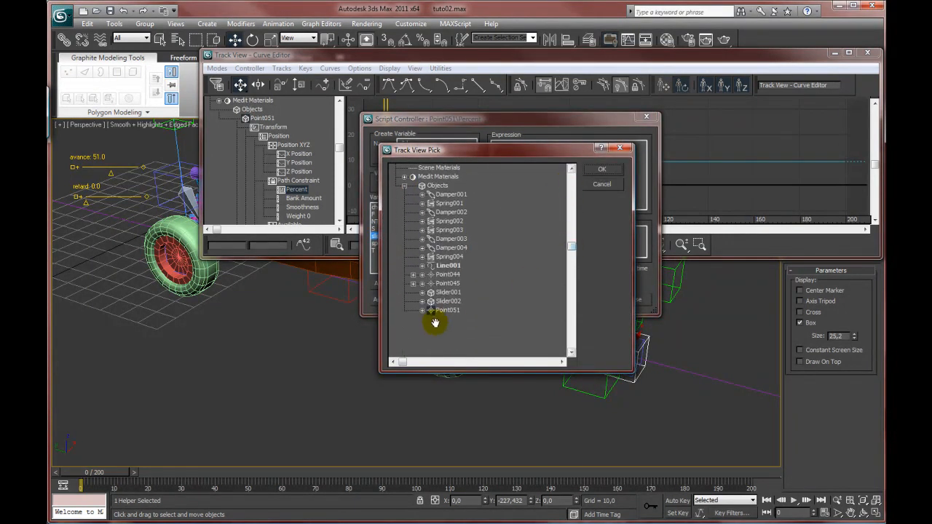
click(422, 300)
click(431, 319)
click(459, 328)
click(602, 169)
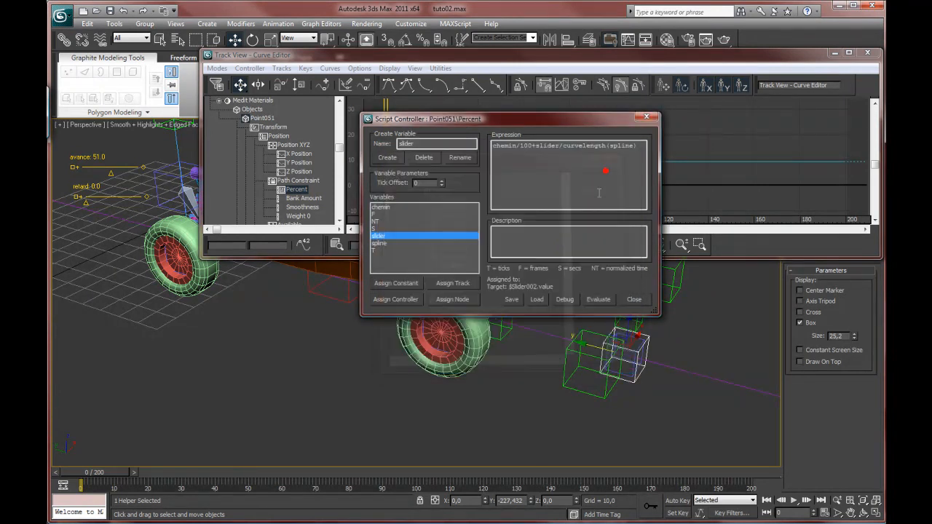
click(598, 299)
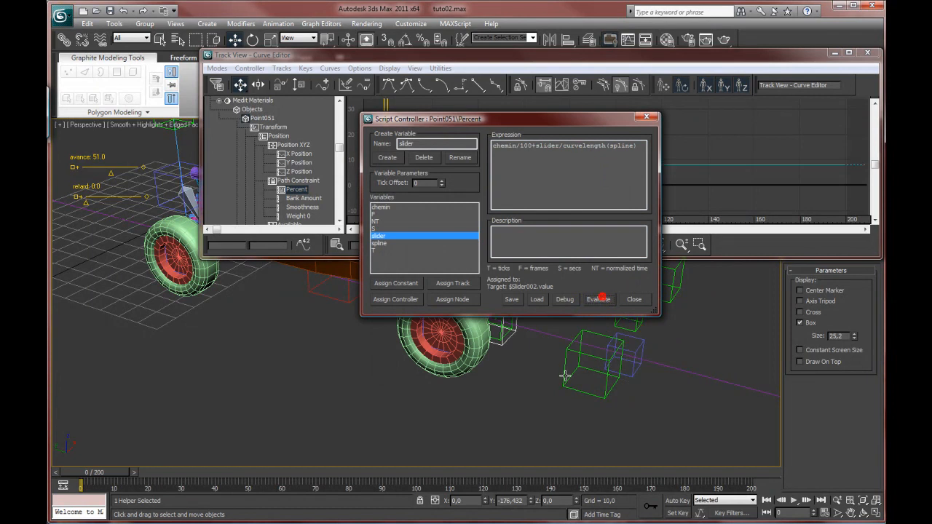
- Select the cloned helper, enable Manipulate mode and try the retard slider at 22
click(521, 357)
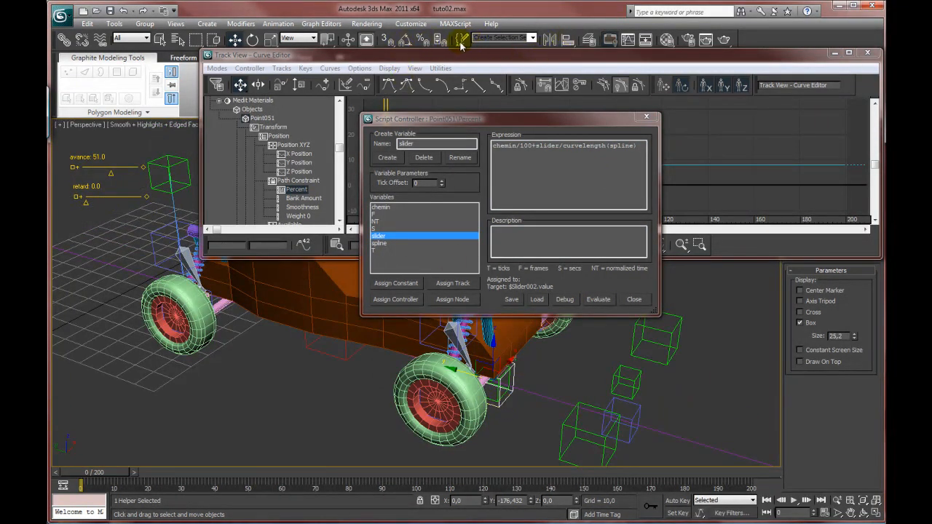
click(351, 41)
mouse_move(94, 206)
mouse_down()
mouse_move(109, 207)
mouse_move(95, 203)
mouse_up()
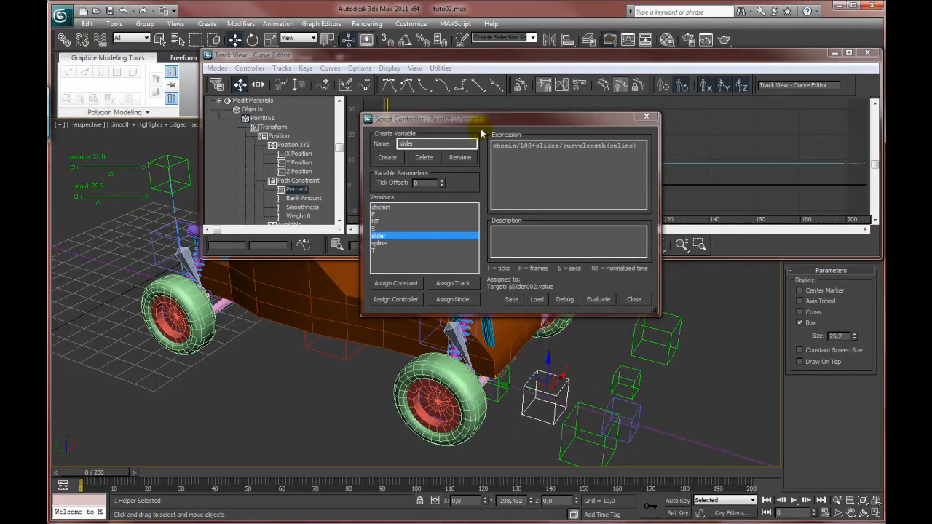
- Change the script expression to chemin/100-slider/curvelength(spline) and evaluate it
click(533, 149)
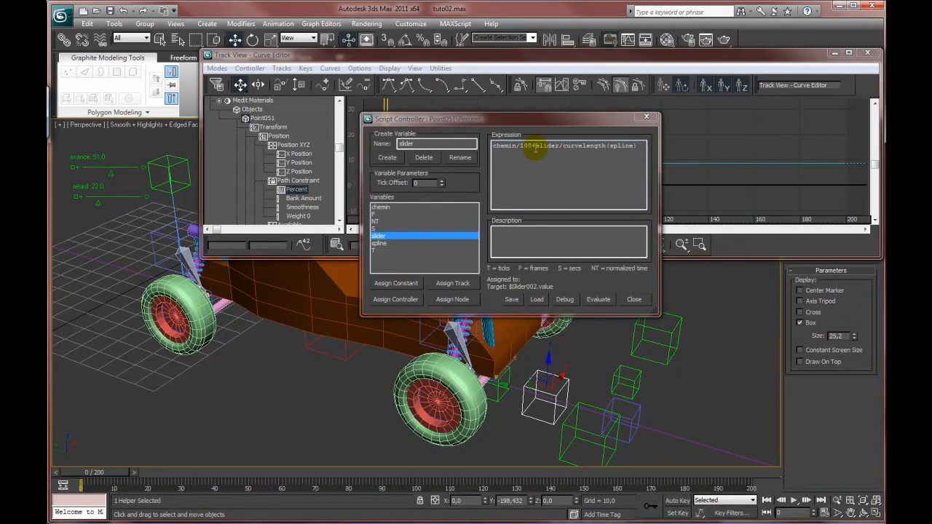
drag(531, 146, 538, 146)
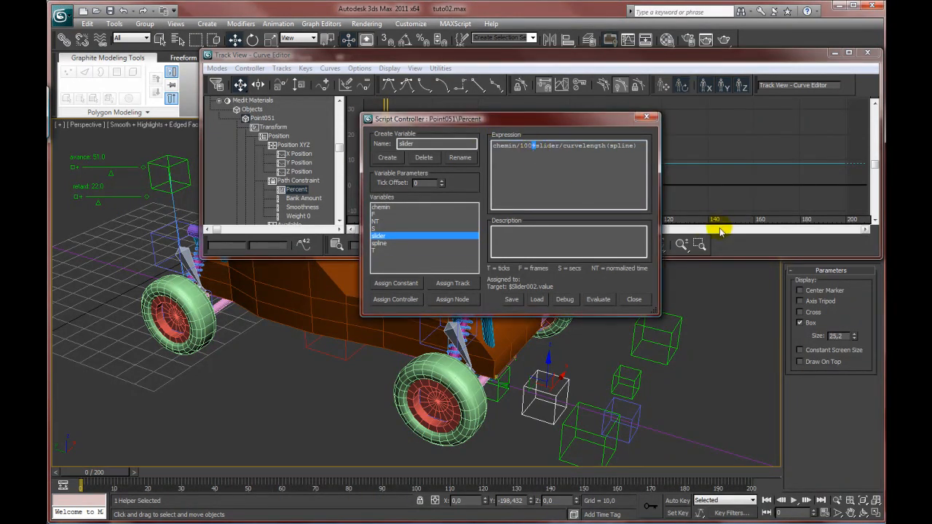
click(540, 150)
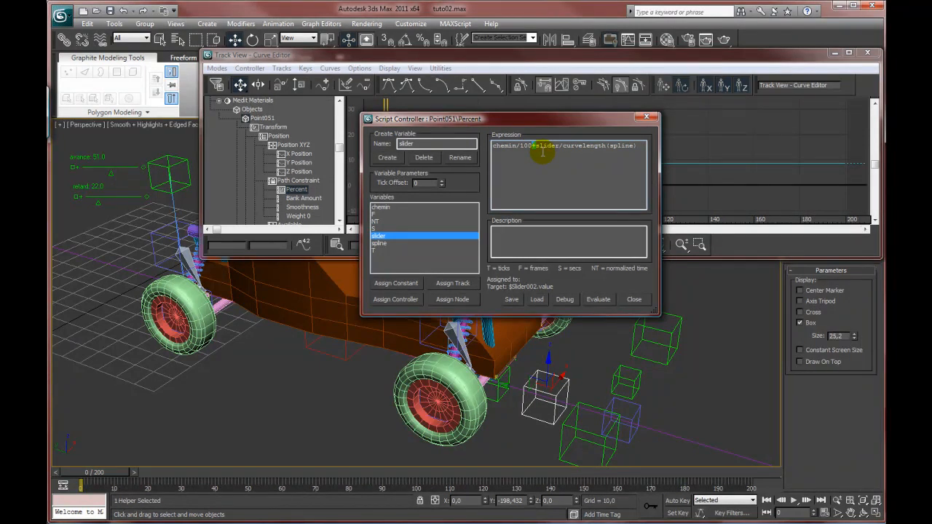
click(598, 299)
- Test the retard slider up to 100, and close the script controller and the Curve Editor
drag(99, 206, 151, 207)
middle_drag(151, 302, 170, 312)
middle_drag(217, 372, 242, 378)
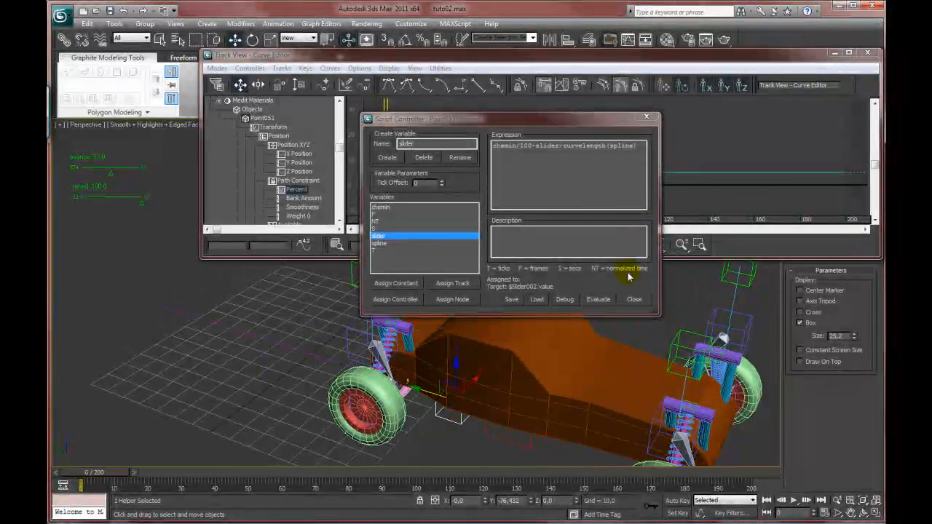
click(632, 299)
click(874, 56)
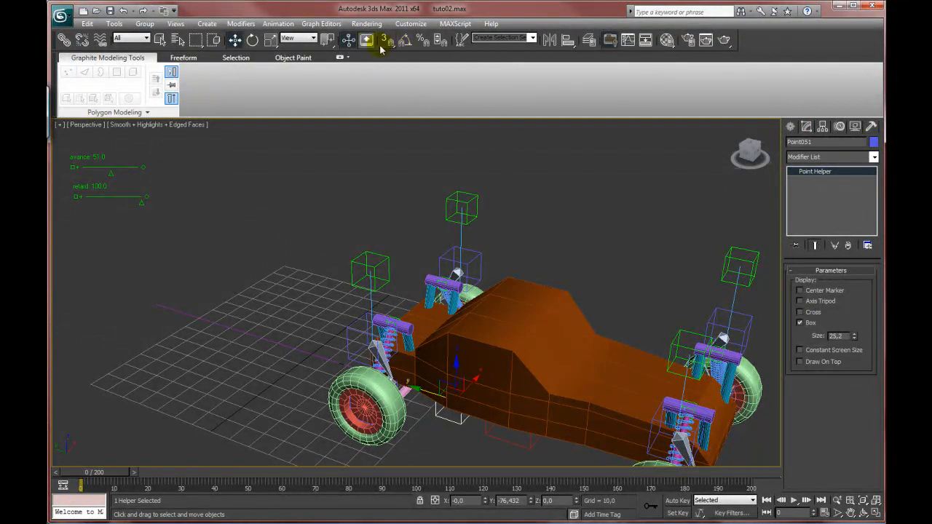
- Leave Manipulate mode and set the retard slider's maximum to 200
click(348, 40)
click(109, 197)
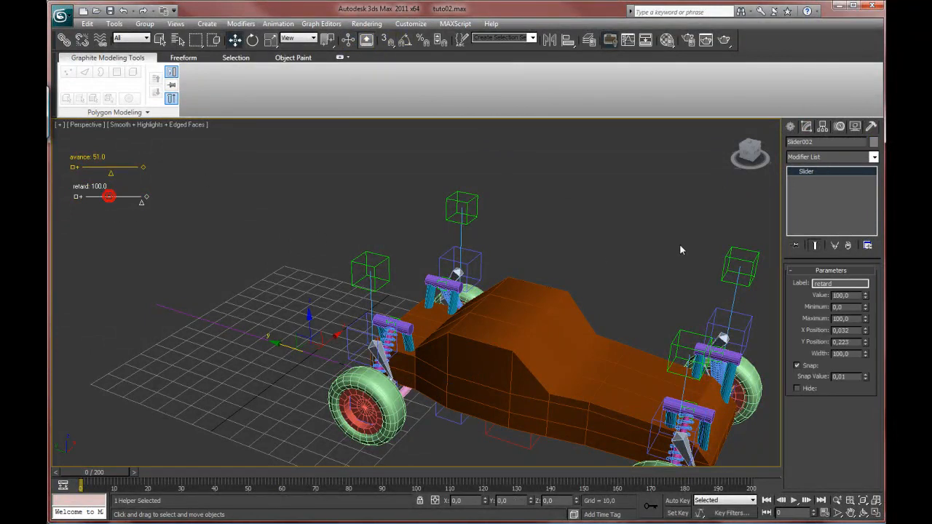
click(844, 318)
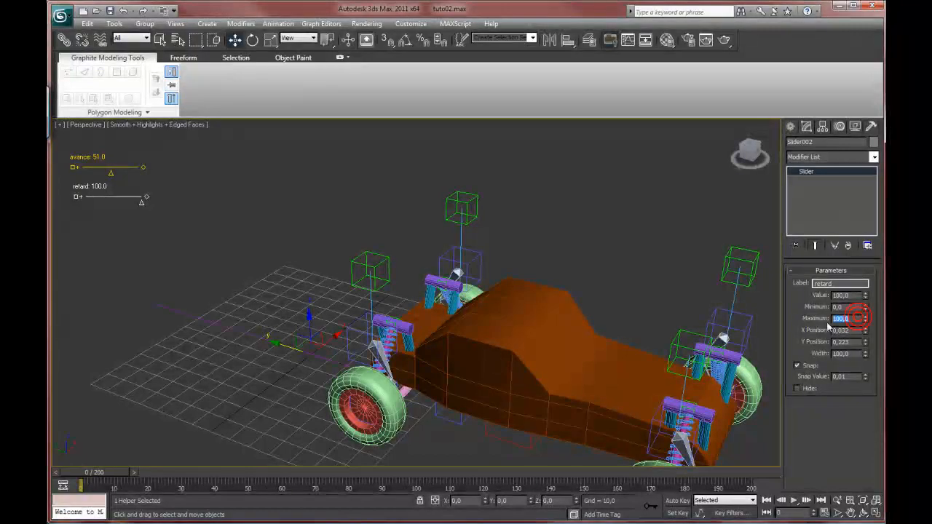
text(200)
- Set the retard slider to 200 in Manipulate mode to place the cloned helper behind the car
click(349, 40)
drag(117, 204, 145, 201)
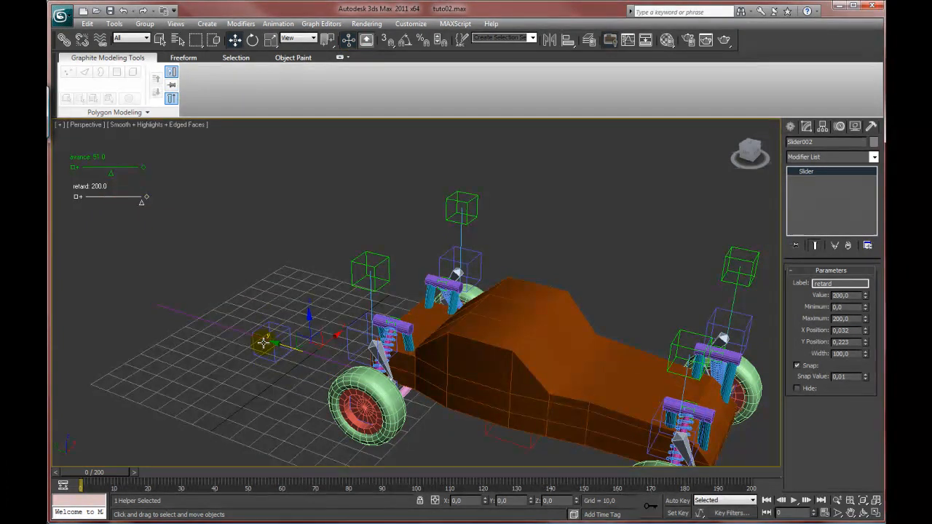
middle_drag(270, 346, 287, 337)
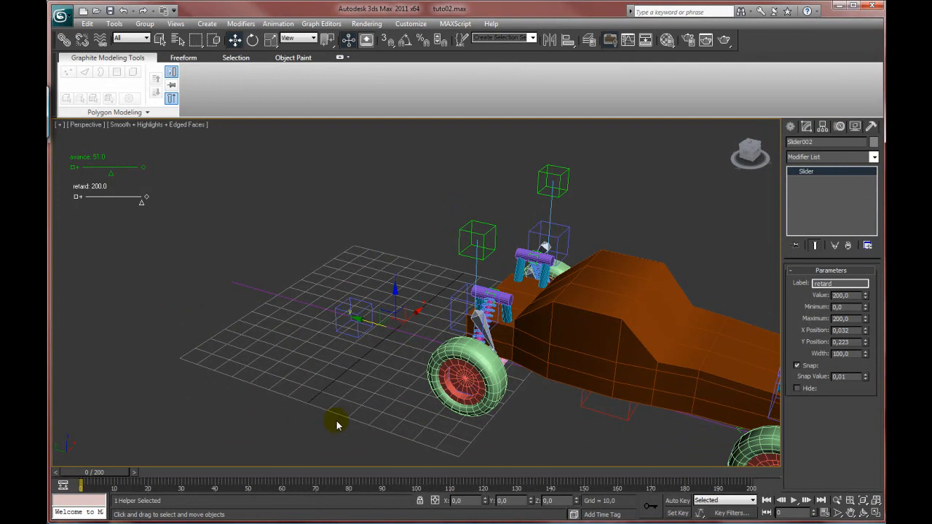
click(349, 41)
- Turn on Auto Key and move the green point helper at the car's front forward to about Y -194.6
middle_drag(705, 369, 507, 283)
middle_drag(638, 358, 596, 347)
click(634, 380)
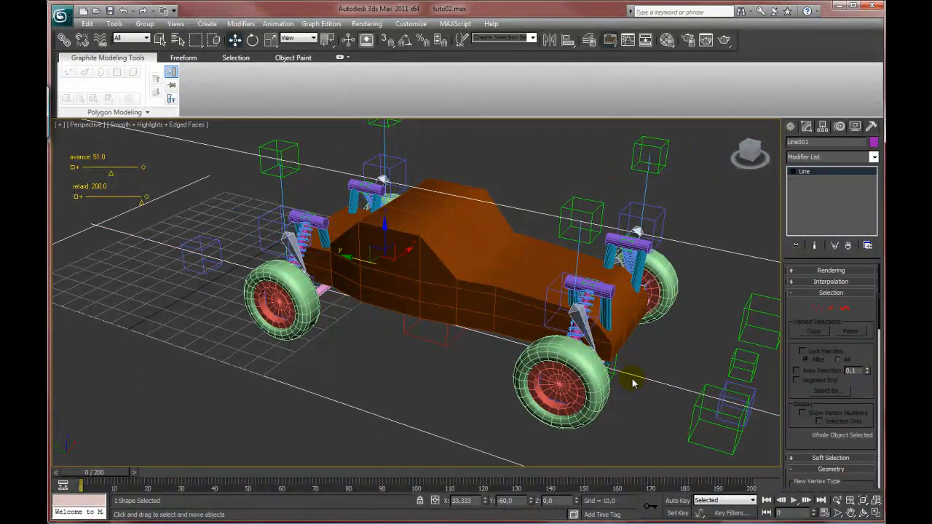
click(615, 364)
click(616, 363)
mouse_move(623, 373)
alt+middle_down()
mouse_move(596, 357)
mouse_move(617, 363)
alt+middle_up()
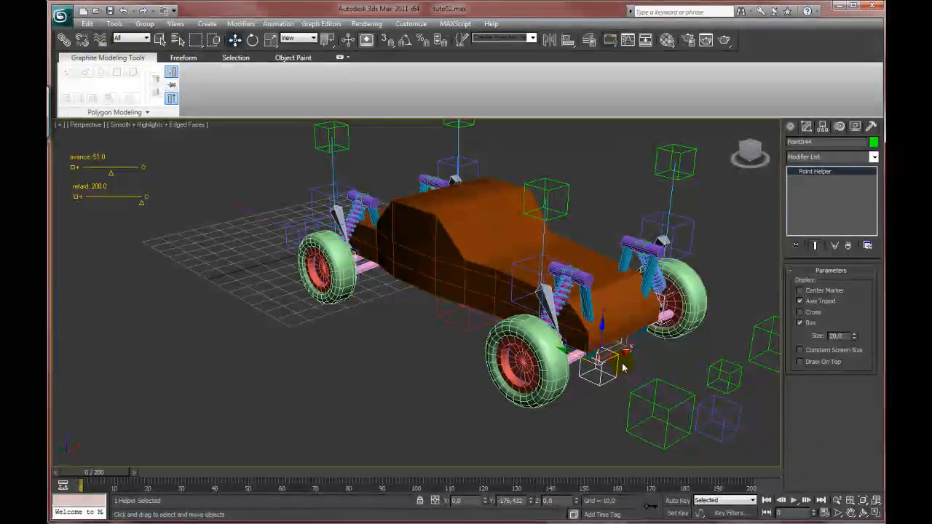
click(678, 500)
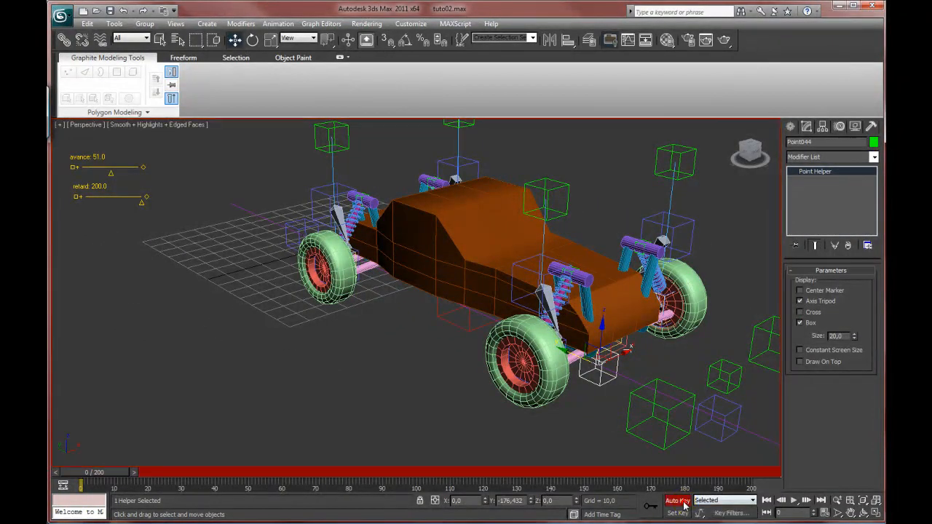
alt+middle_drag(590, 416, 576, 411)
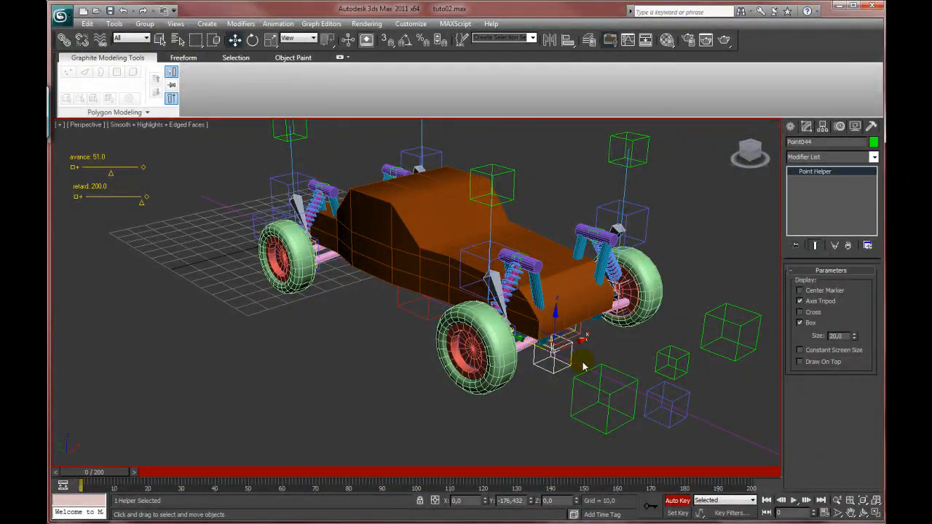
scroll(587, 384, down, 6)
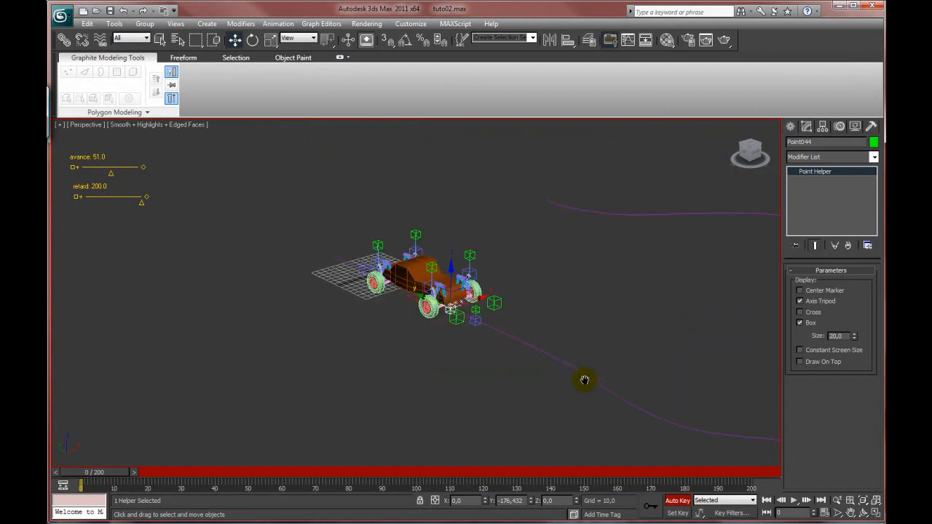
drag(429, 300, 438, 304)
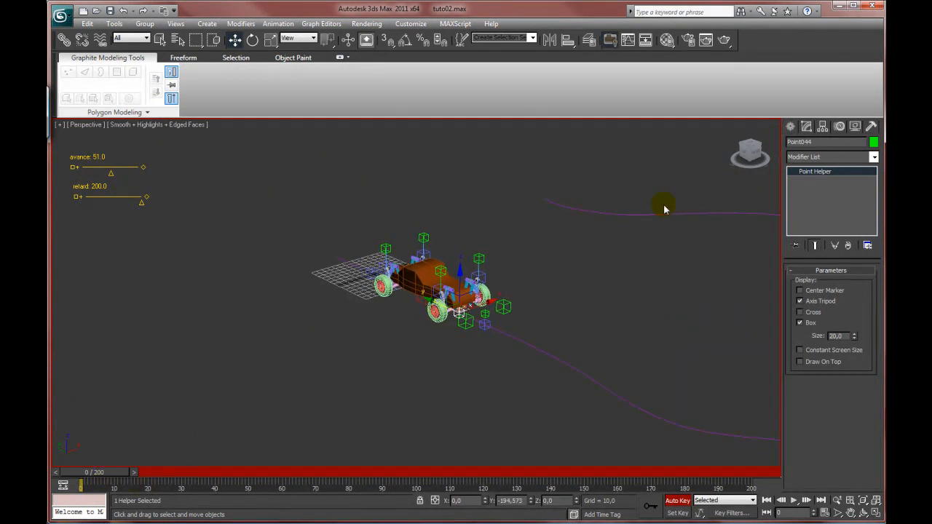
- Animate the green helper along its path by raising its % Along Path at frame 200, and turn off Auto Key
click(839, 126)
drag(832, 382, 805, 204)
drag(95, 471, 750, 472)
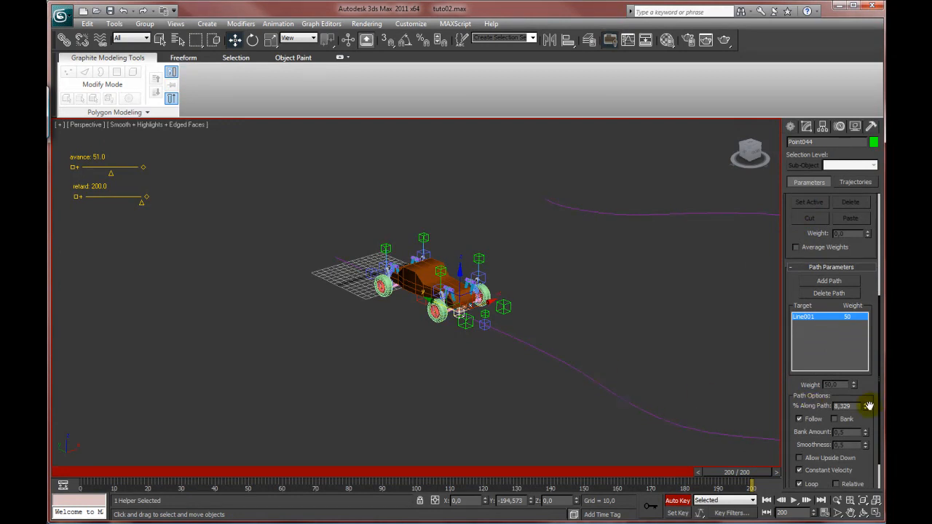
drag(868, 409, 858, 357)
drag(761, 479, 117, 478)
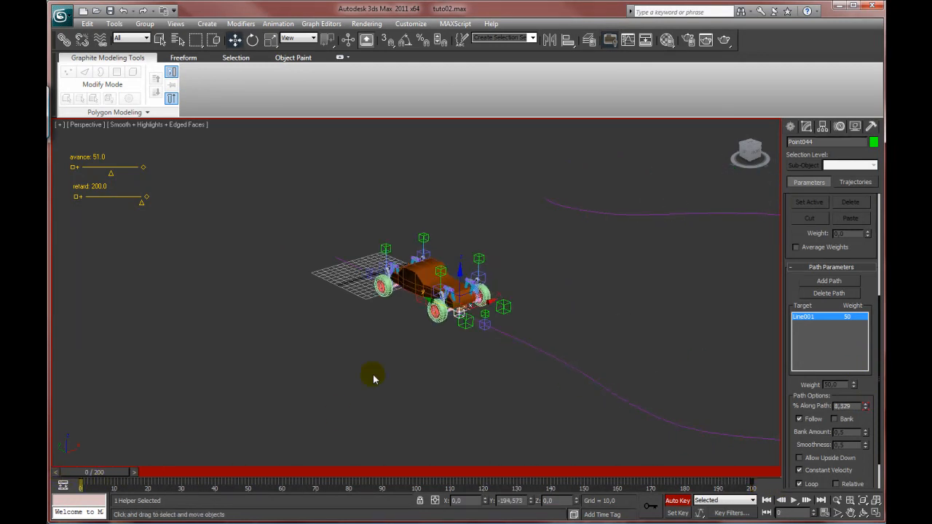
alt+middle_drag(411, 353, 468, 340)
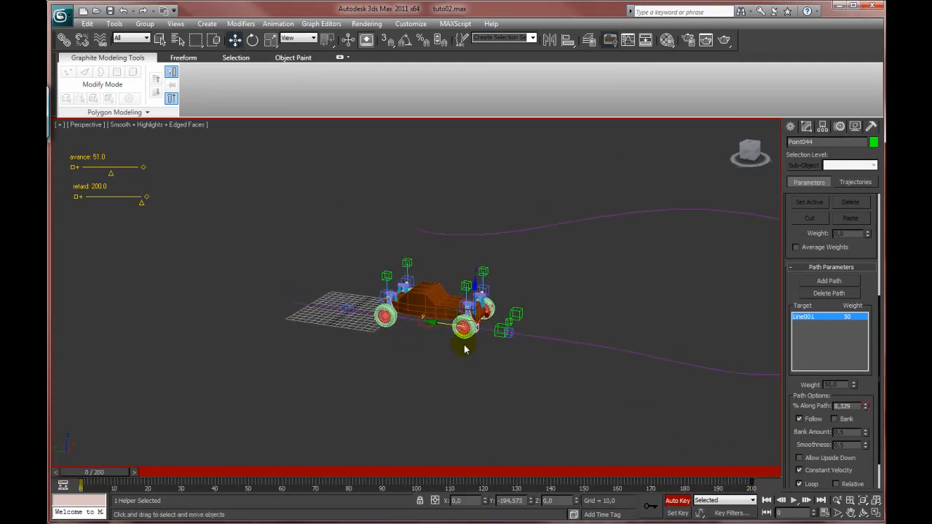
scroll(451, 359, up, 5)
click(677, 500)
- Scrub the opening frames to examine how the car and the rear helper travel along the path, and return to frame 0
alt+middle_drag(589, 416, 500, 386)
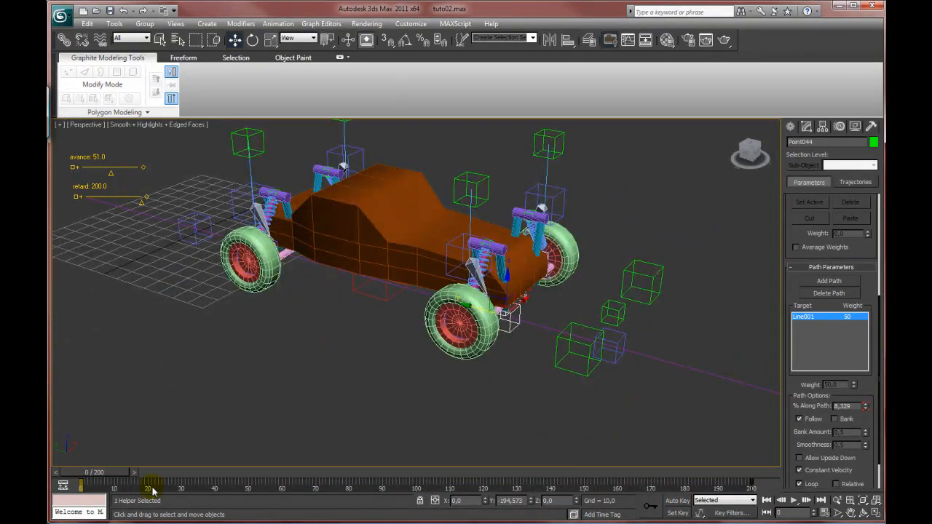
mouse_move(108, 475)
mouse_down()
mouse_move(135, 475)
mouse_move(118, 474)
mouse_up()
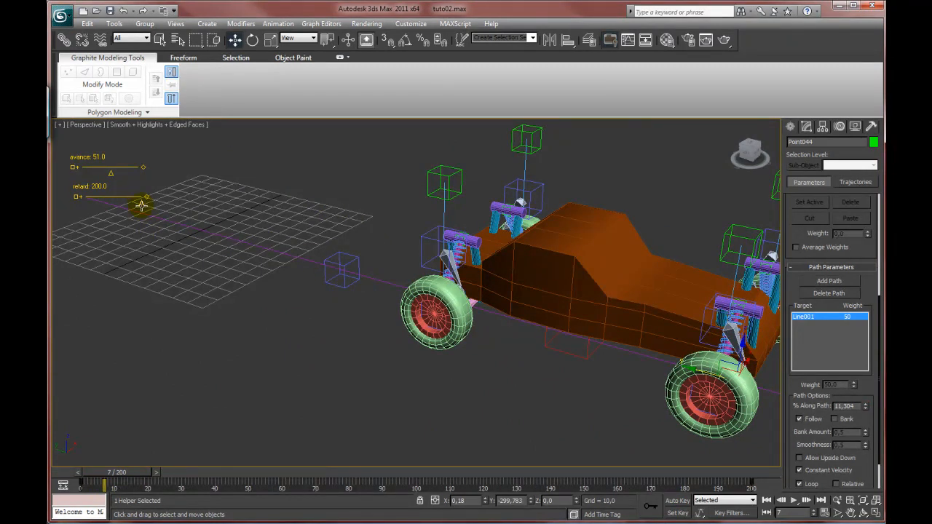
mouse_move(136, 473)
mouse_down()
mouse_move(100, 474)
mouse_move(167, 475)
mouse_move(128, 481)
mouse_move(150, 481)
mouse_up()
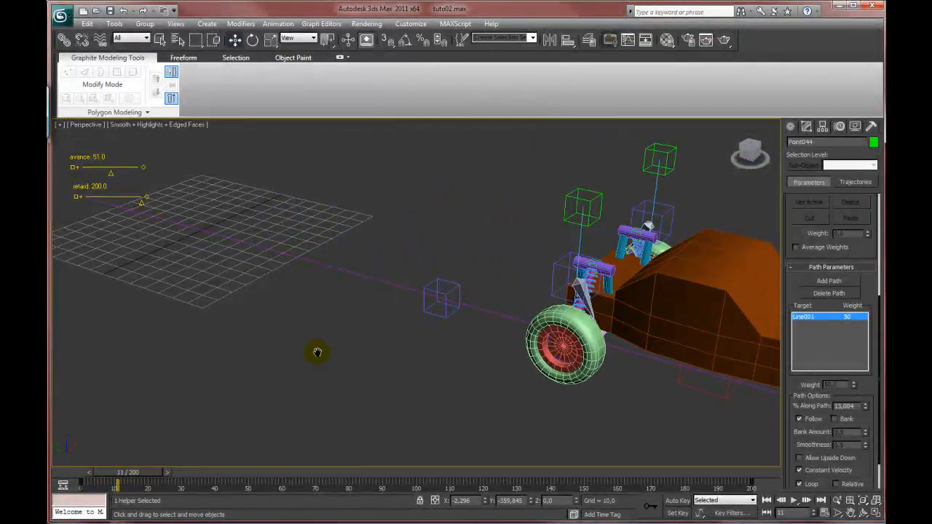
scroll(324, 357, down, 5)
scroll(346, 351, up, 5)
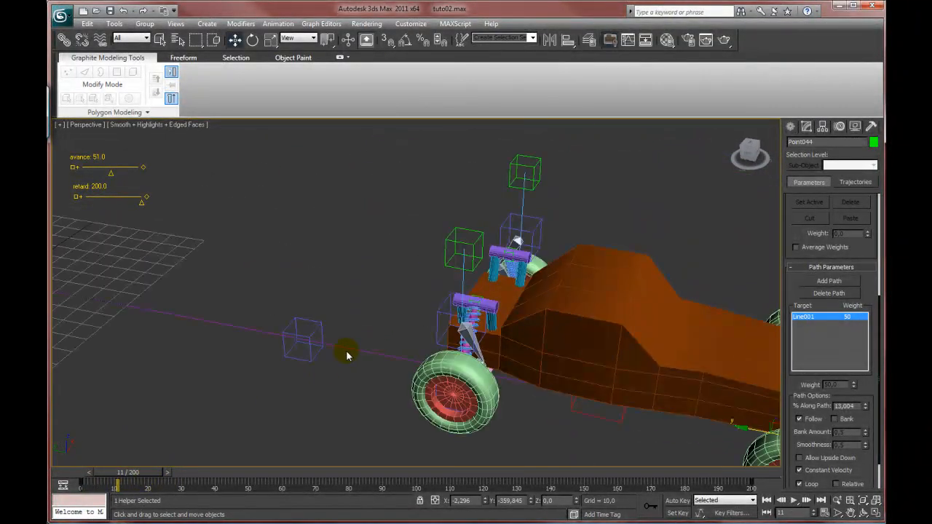
alt+middle_drag(373, 346, 381, 355)
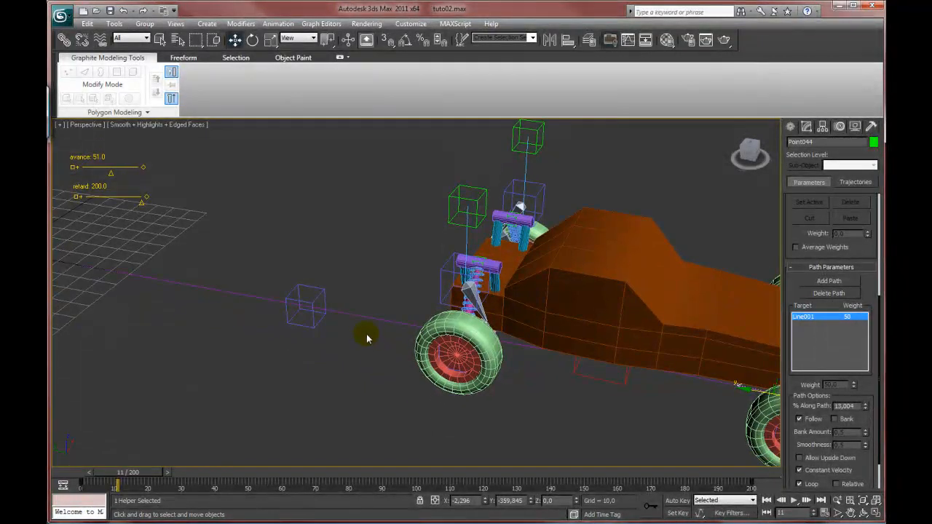
drag(151, 475, 110, 479)
middle_drag(211, 302, 404, 338)
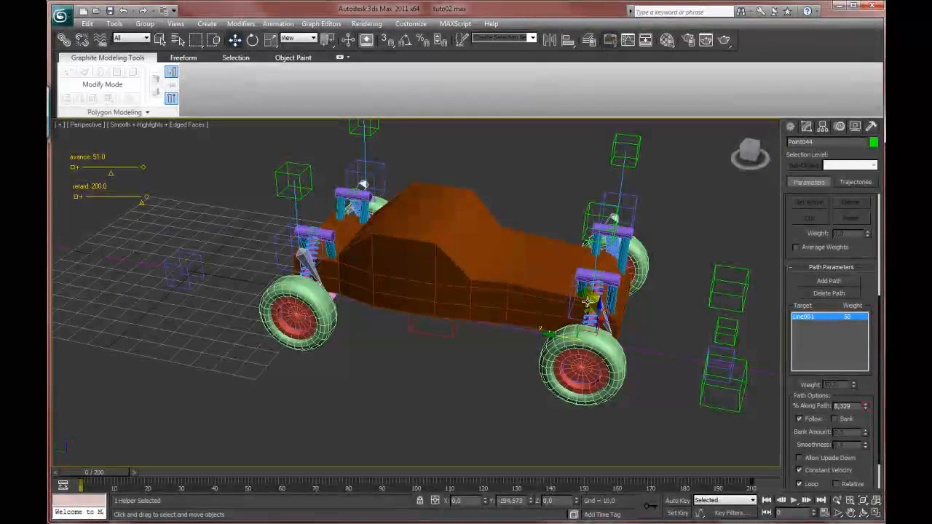
- Try rotating the yellow point helper at the front axle, and undo the rotation
mouse_move(627, 322)
alt+middle_down()
mouse_move(604, 327)
mouse_move(614, 319)
alt+middle_up()
click(613, 318)
click(252, 40)
alt+middle_drag(422, 291, 446, 284)
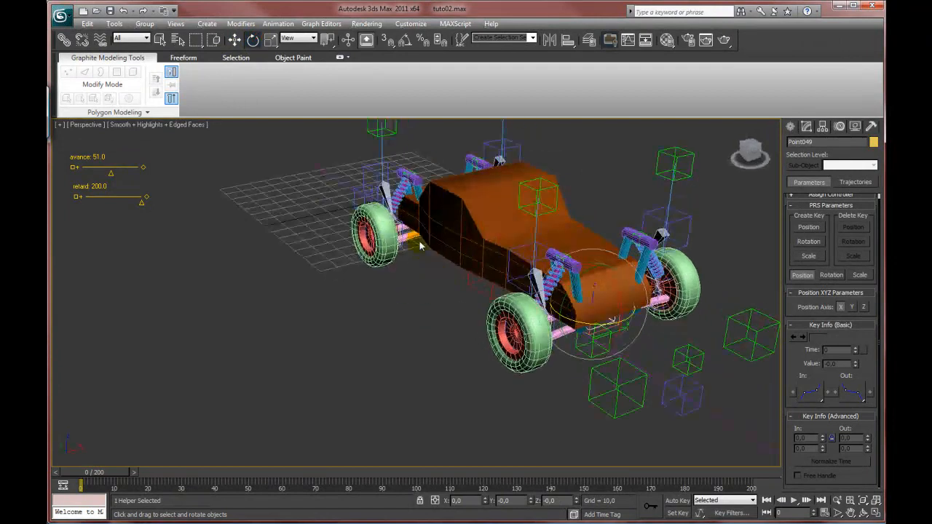
mouse_move(577, 319)
mouse_down()
mouse_move(563, 324)
mouse_move(577, 313)
mouse_up()
key(ctrl+z)
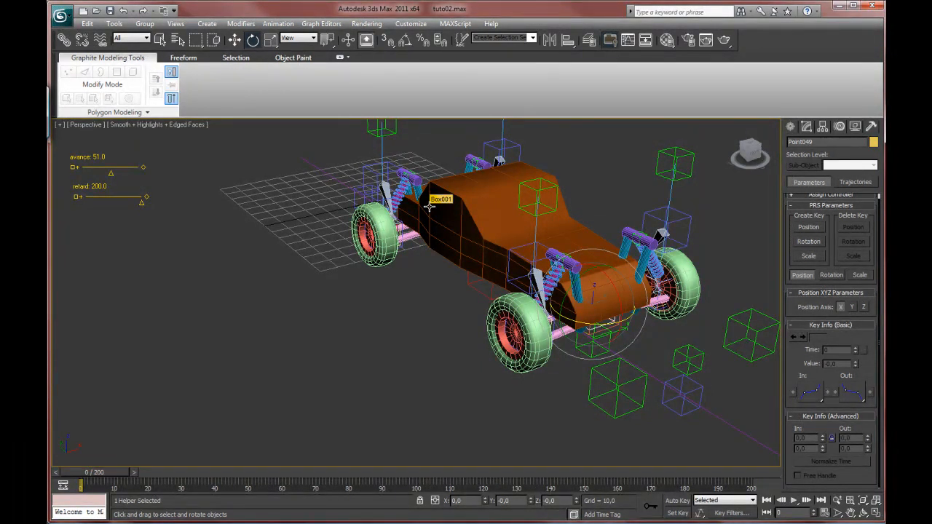
- Clone the red point helper at the front axle, moving the copy about 108.4 units straight up
click(235, 40)
mouse_move(618, 313)
mouse_down()
mouse_move(633, 331)
mouse_move(603, 320)
mouse_move(597, 291)
mouse_move(624, 324)
mouse_move(581, 355)
mouse_move(561, 297)
mouse_move(557, 183)
mouse_move(580, 330)
mouse_up()
click(618, 322)
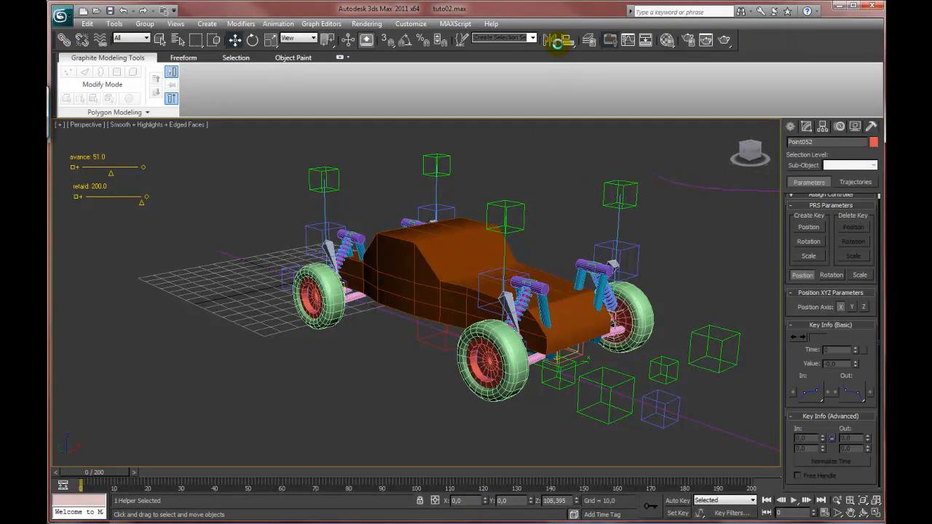
click(465, 314)
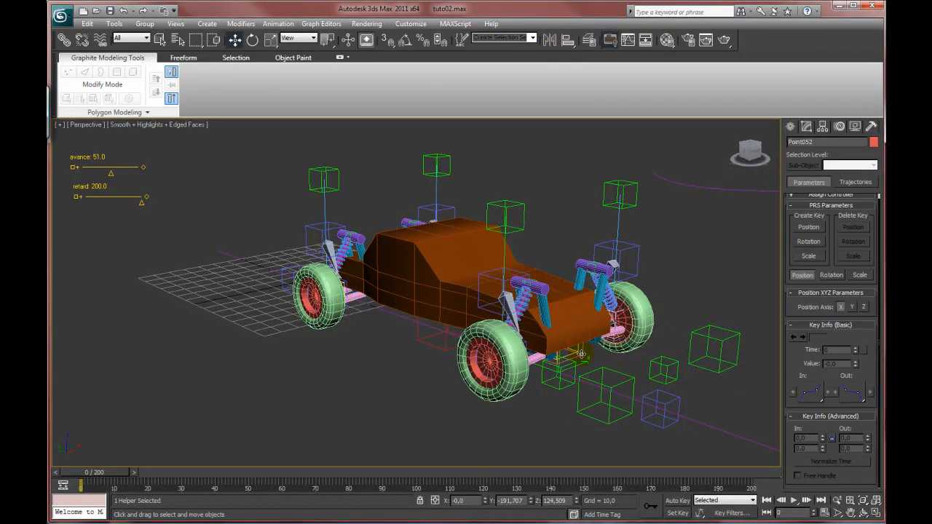
- Try moving the green path helper at the car's front forward, and undo the move
drag(542, 317, 628, 371)
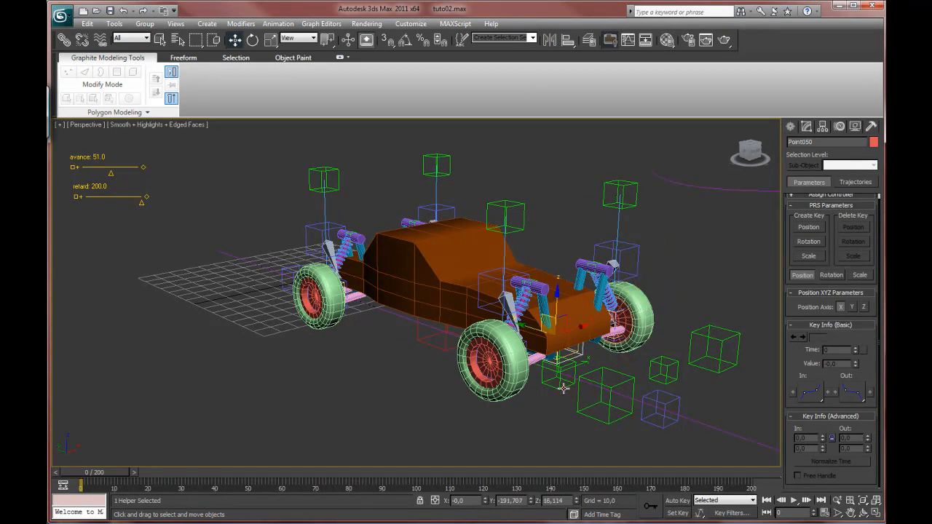
click(563, 389)
drag(545, 363, 562, 368)
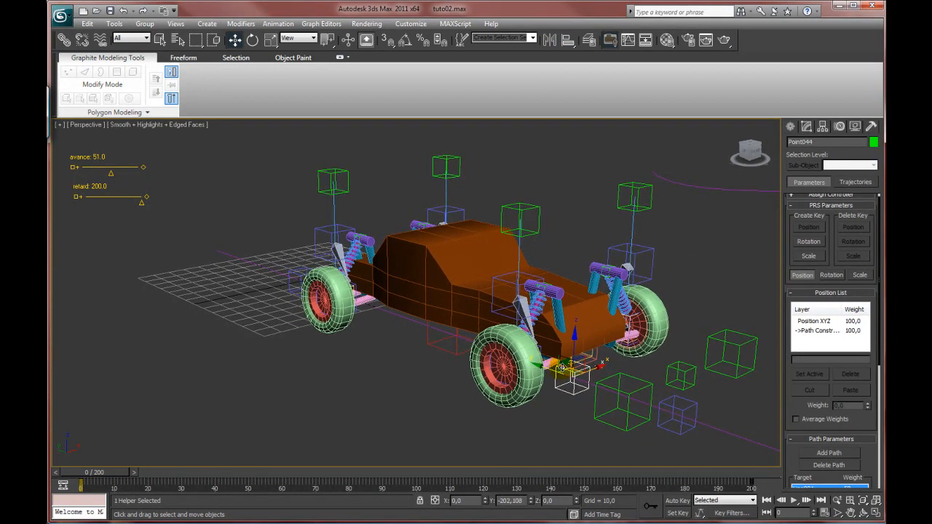
key(ctrl+z)
- Raise the cloned red helper above the car to about Z 132.9 and link it to the helper at the front axle
scroll(568, 302, down, 6)
middle_drag(494, 283, 517, 271)
scroll(481, 273, up, 5)
scroll(557, 258, up, 3)
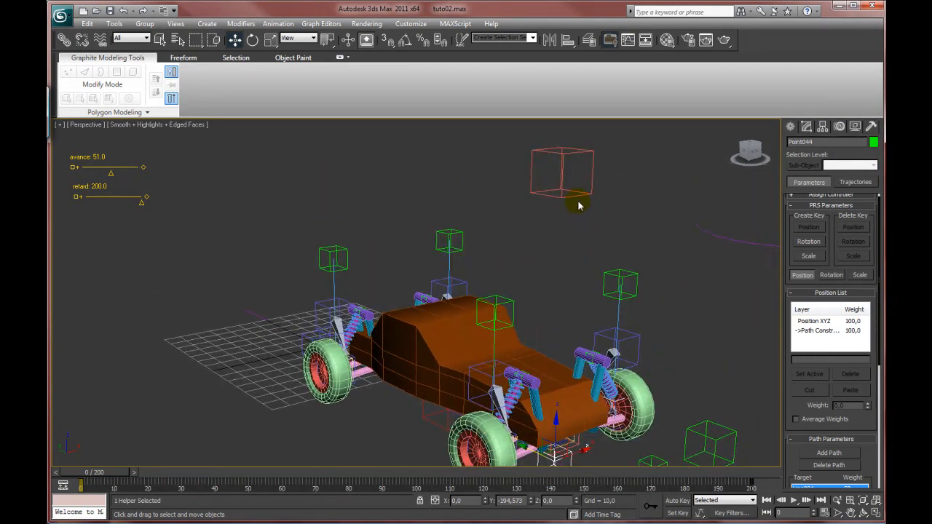
click(572, 191)
middle_drag(572, 191, 565, 198)
drag(551, 234, 551, 212)
alt+middle_drag(558, 213, 538, 239)
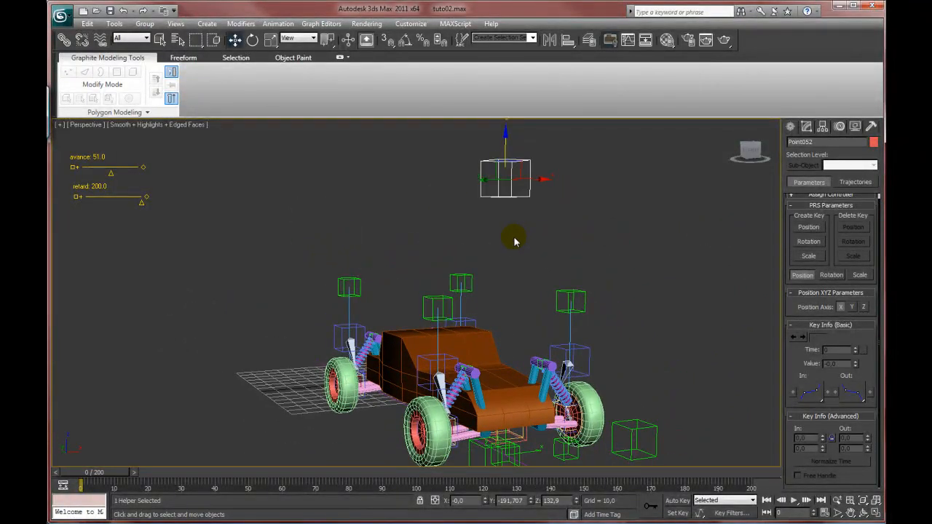
click(64, 40)
drag(516, 199, 528, 441)
- Try rotating the red point helper at the front axle, and undo the rotation
click(545, 433)
click(252, 40)
mouse_move(522, 412)
mouse_down()
mouse_move(531, 412)
mouse_move(514, 412)
mouse_move(528, 412)
mouse_move(526, 397)
mouse_up()
key(ctrl+z)
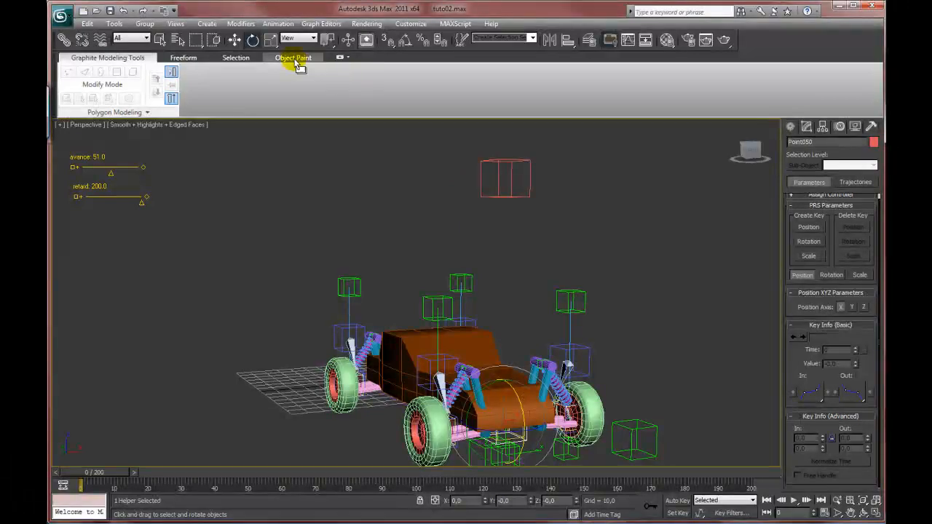
click(234, 40)
- Select the yellow point helper at the front axle and show its motion parameters
alt+middle_drag(391, 326, 419, 317)
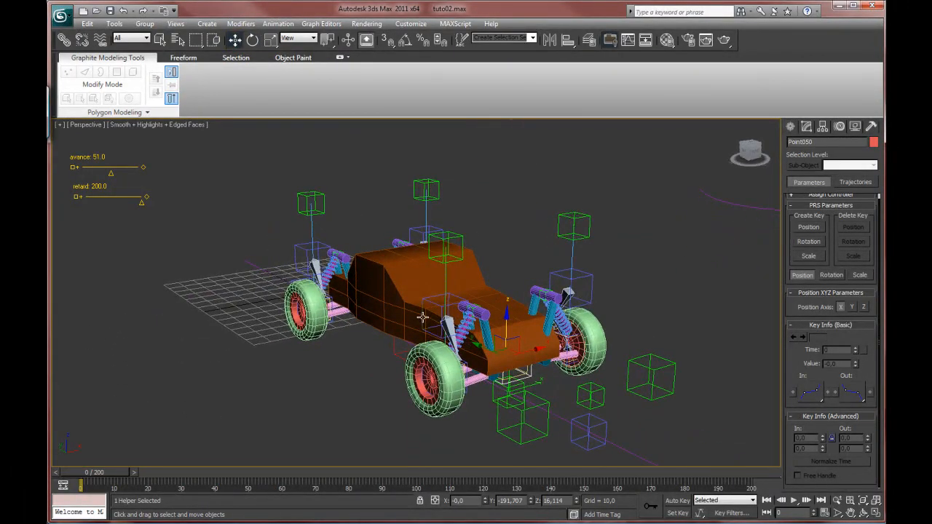
click(524, 372)
middle_drag(475, 301, 472, 345)
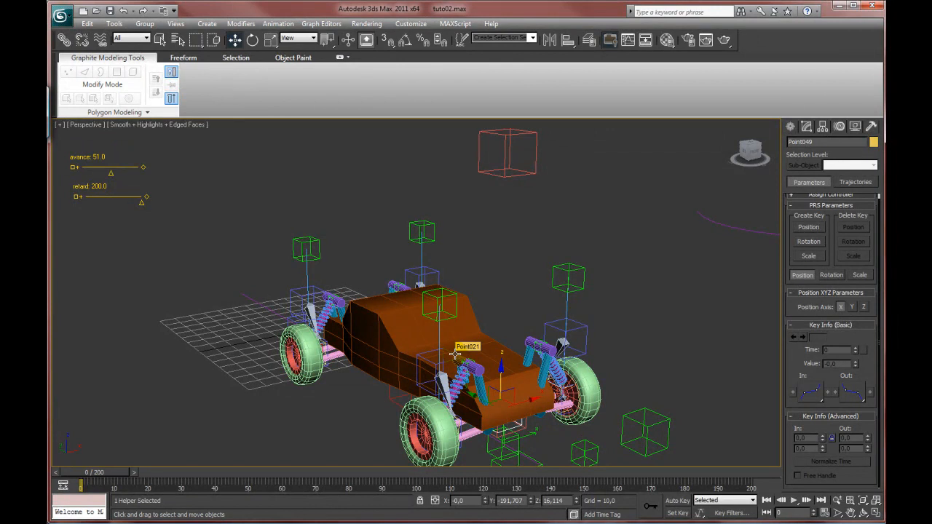
alt+middle_drag(428, 360, 530, 391)
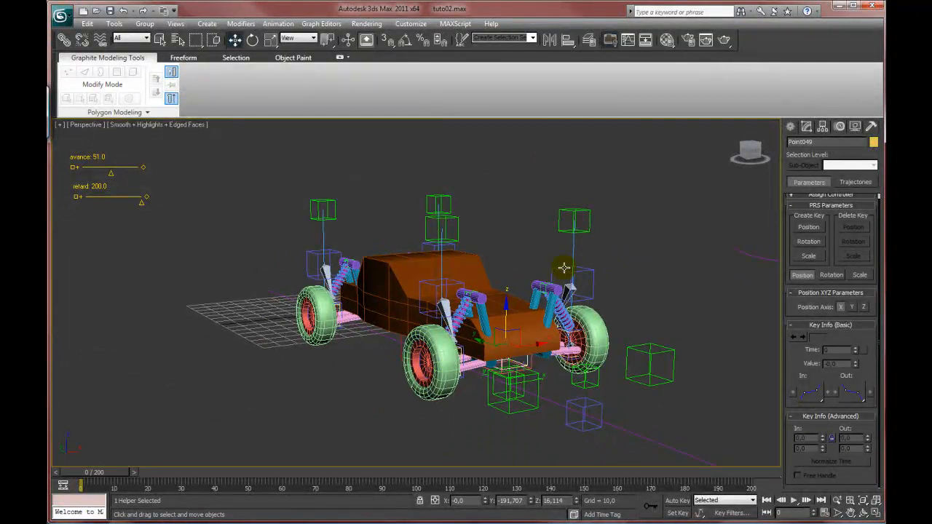
click(790, 126)
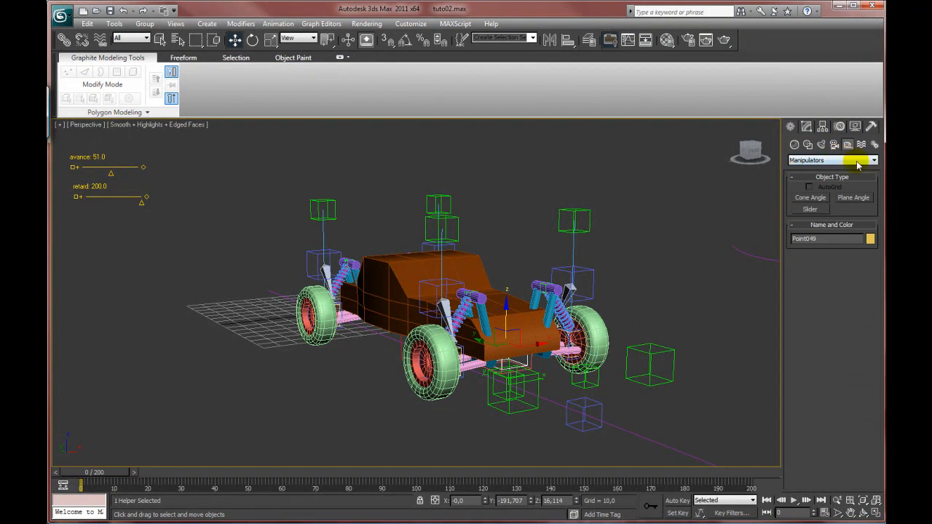
click(839, 127)
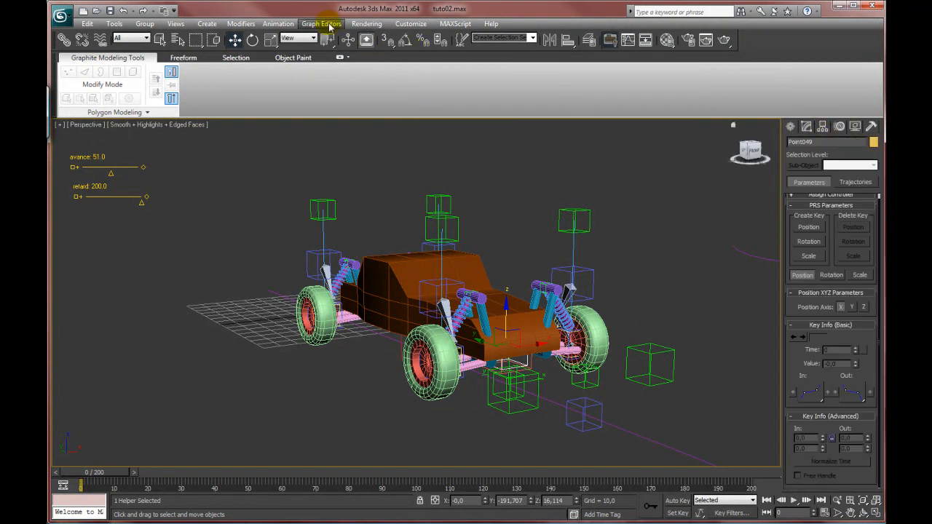
click(278, 23)
mouse_move(317, 83)
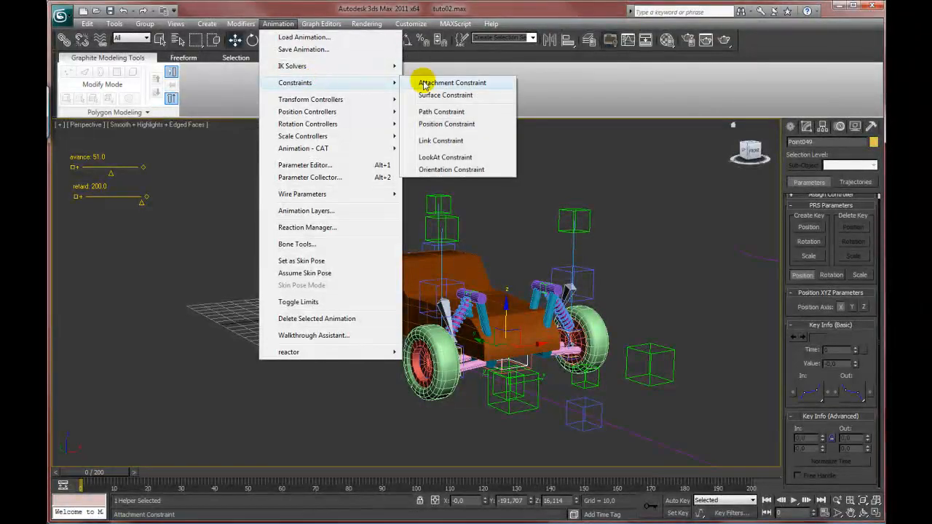
click(457, 157)
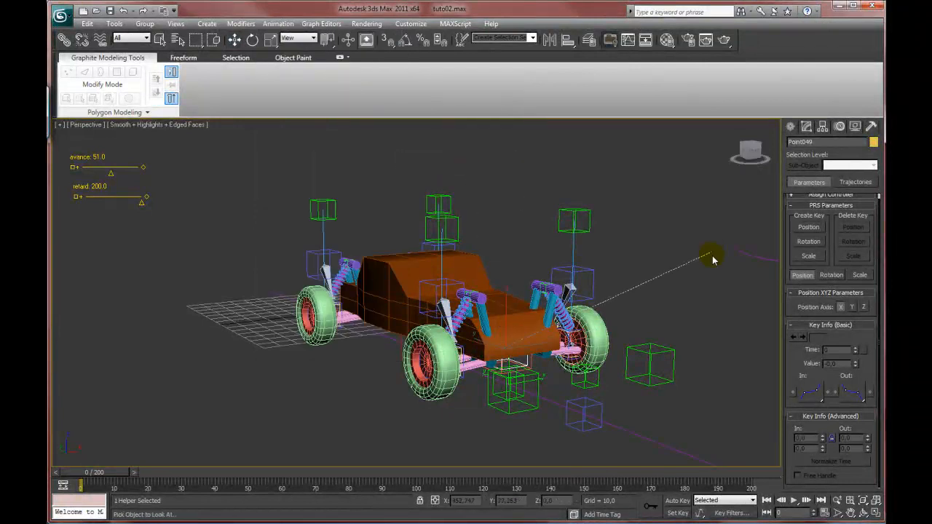
click(565, 211)
- Apply a LookAt constraint to the yellow front-axle helper, targeting the red helper above the car
middle_drag(537, 178, 532, 194)
click(278, 23)
mouse_move(306, 83)
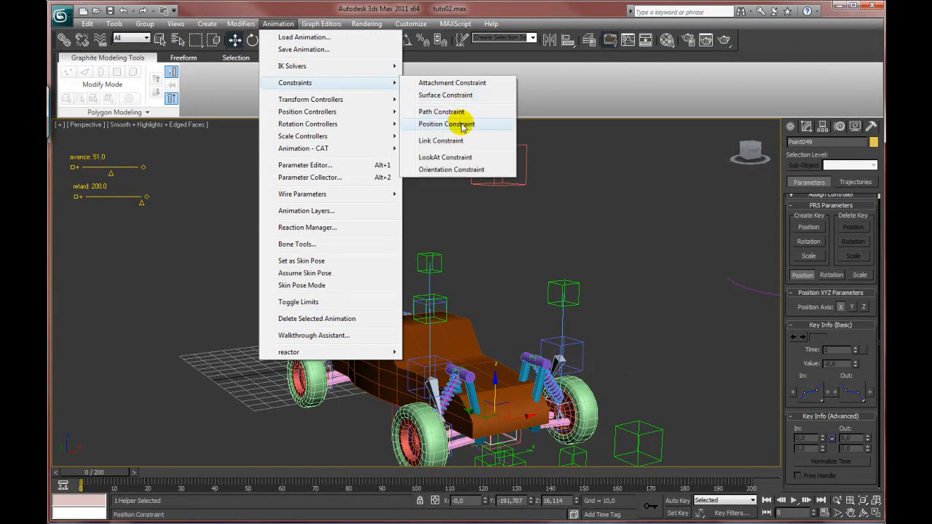
click(460, 156)
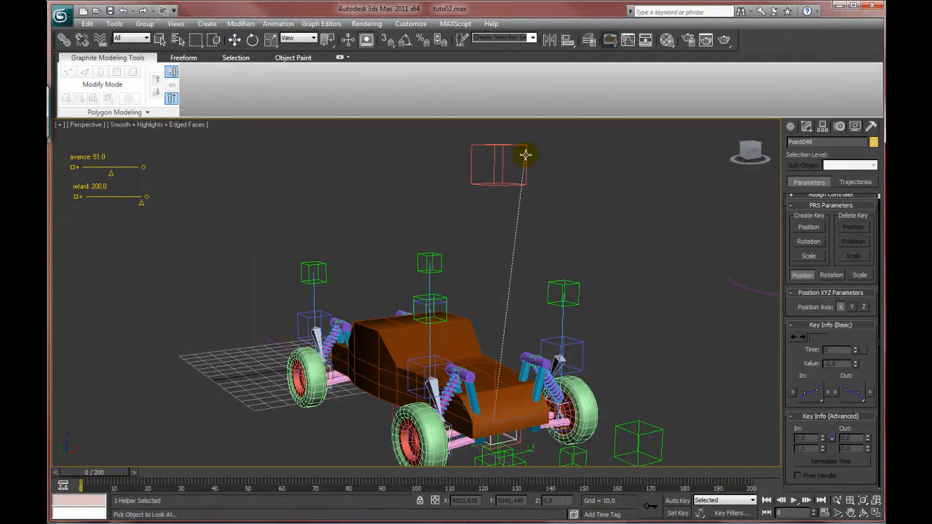
click(524, 155)
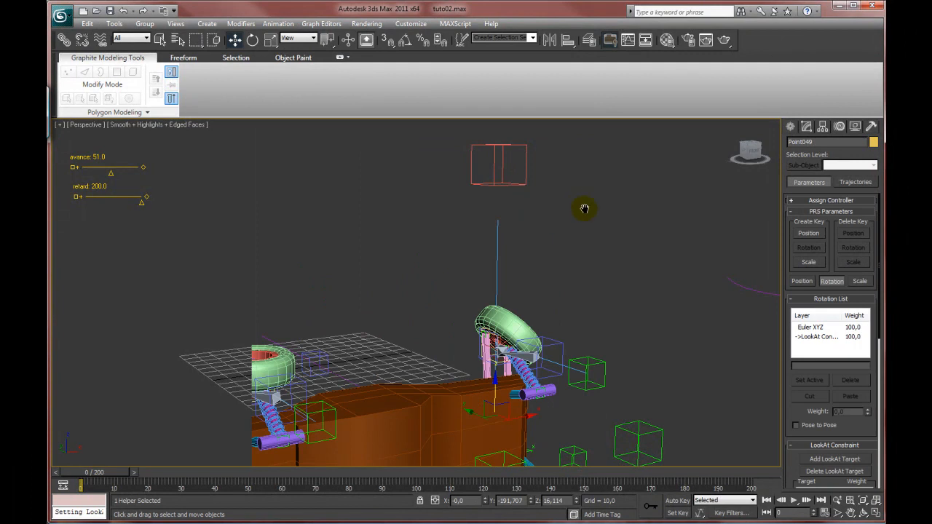
middle_drag(588, 219, 573, 126)
drag(858, 428, 858, 416)
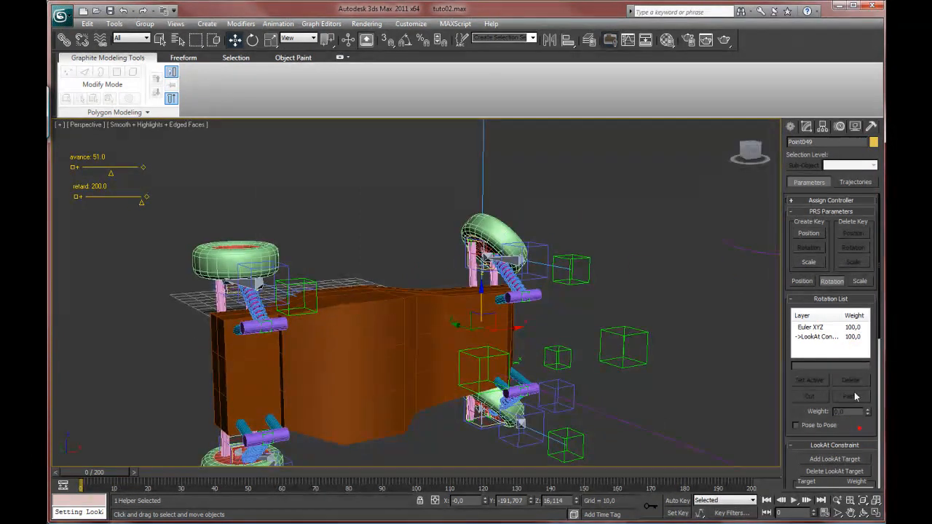
- Set the LookAt axis of the front-axle helper's constraint to Z
scroll(874, 415, down, 5)
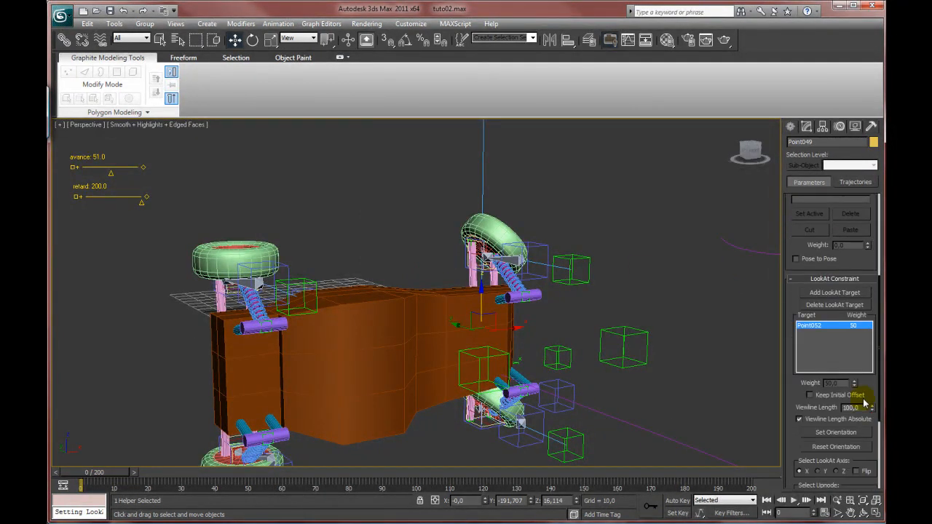
click(812, 423)
click(840, 422)
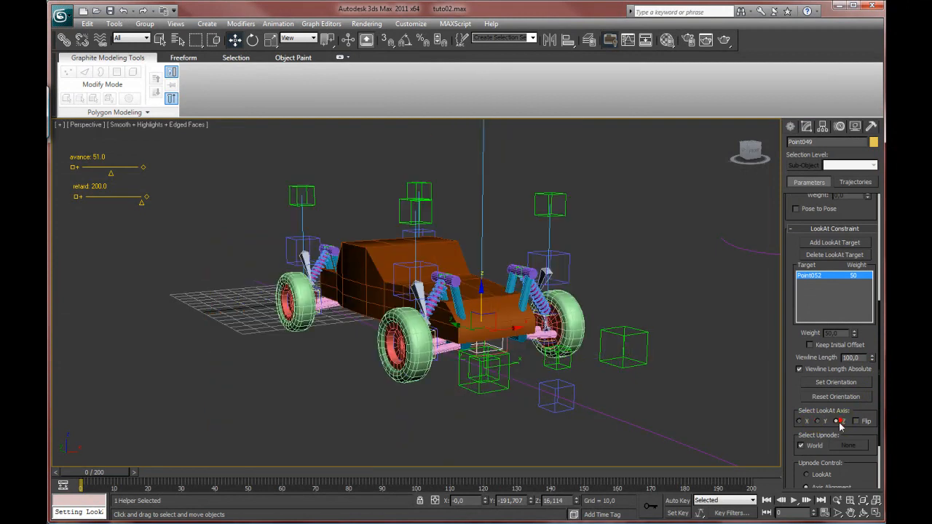
middle_drag(601, 369, 694, 409)
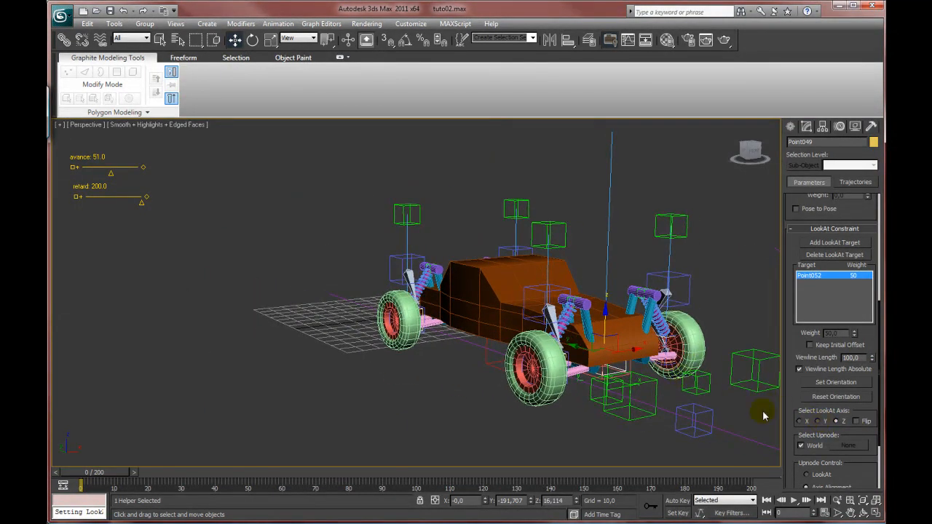
mouse_move(612, 371)
middle_down()
mouse_move(657, 357)
mouse_move(624, 368)
middle_up()
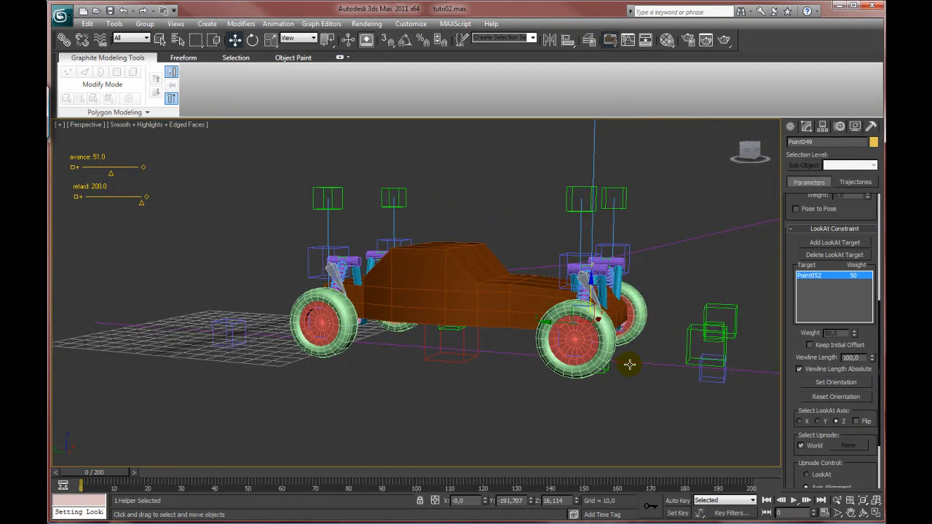
- Replace the World upnode with the blue helper behind the car (Point051) and set the upnode control to LookAt
drag(795, 396, 790, 305)
middle_drag(683, 395, 649, 427)
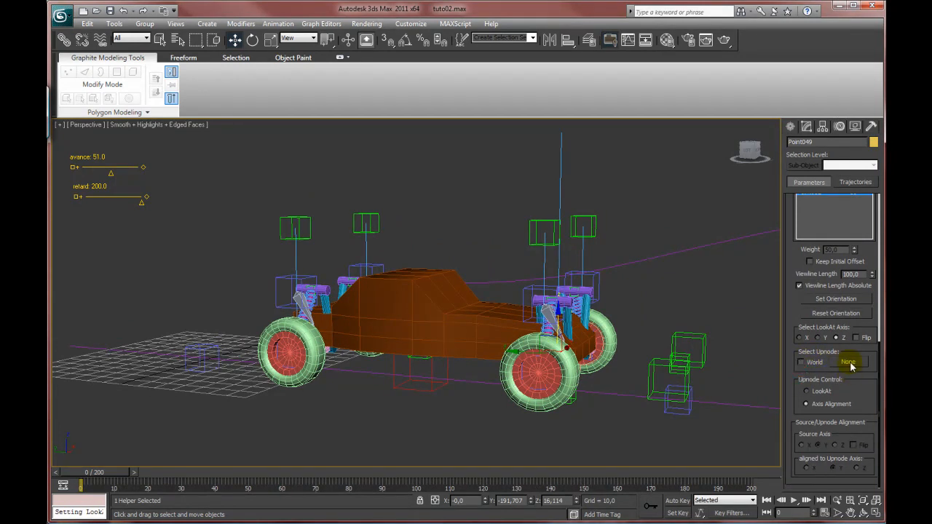
click(848, 363)
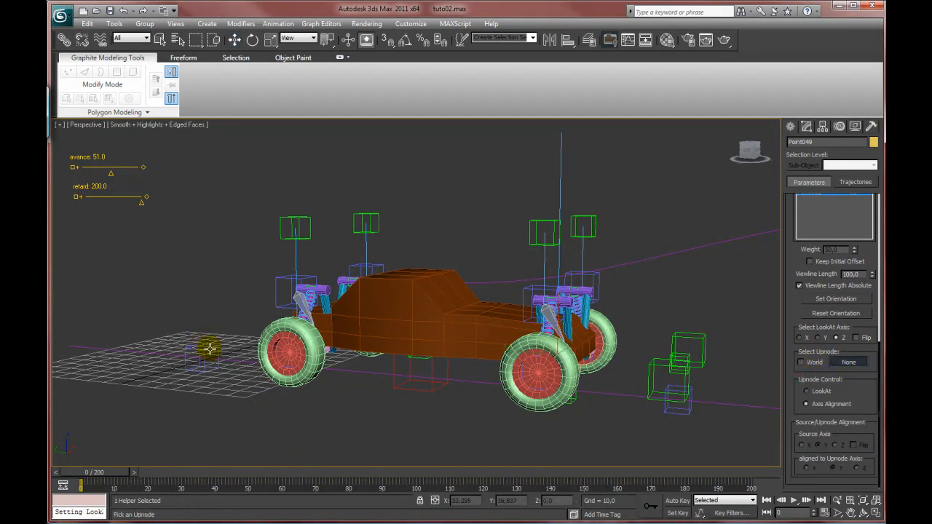
click(211, 348)
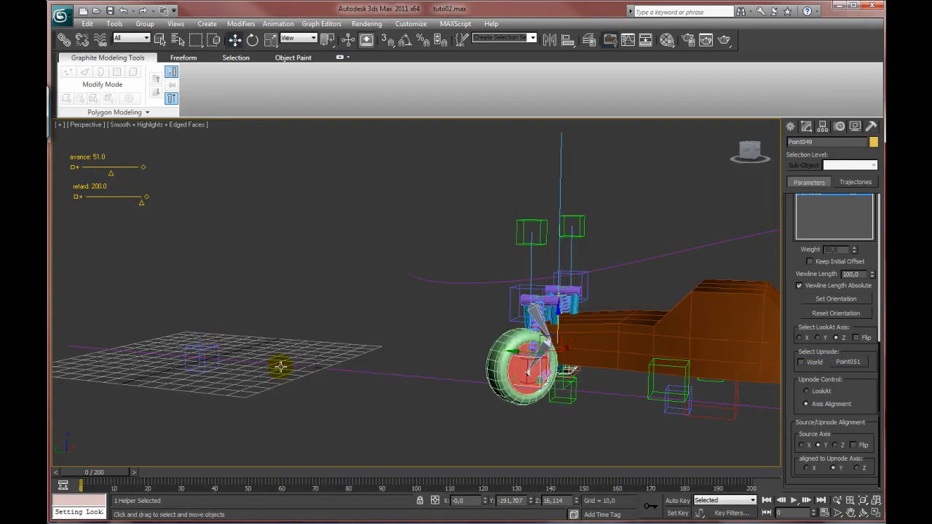
click(808, 391)
- Scrub the animation to frame 34 and examine from above how the car follows the path
alt+middle_drag(705, 403, 352, 456)
drag(110, 480, 146, 480)
alt+middle_drag(365, 387, 388, 427)
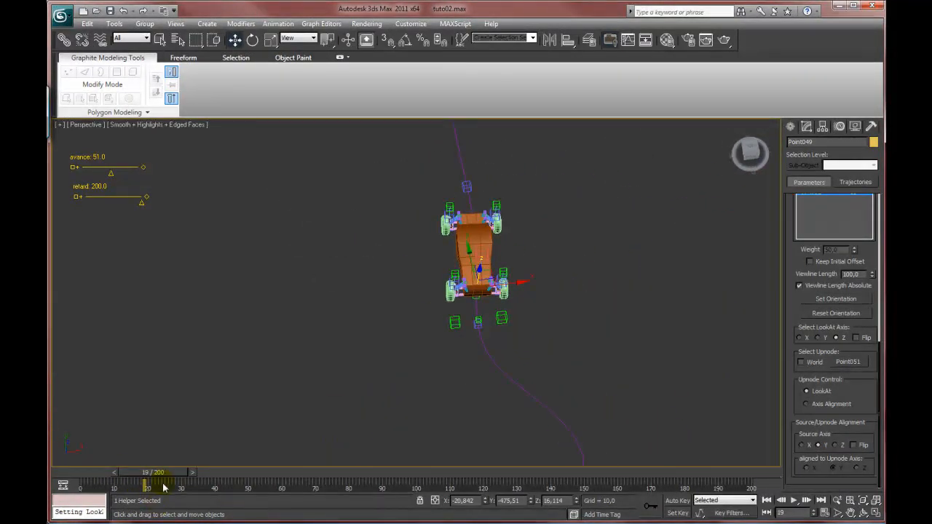
drag(172, 474, 222, 480)
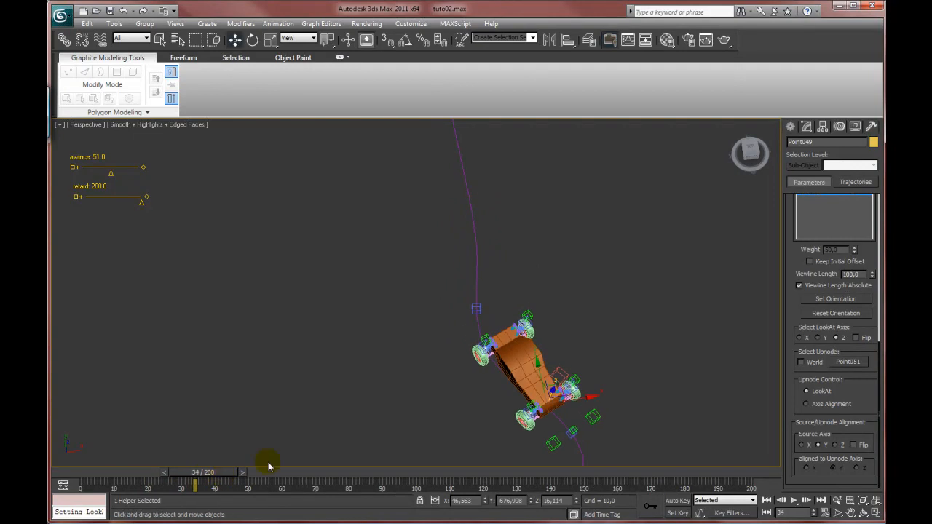
middle_drag(359, 405, 354, 351)
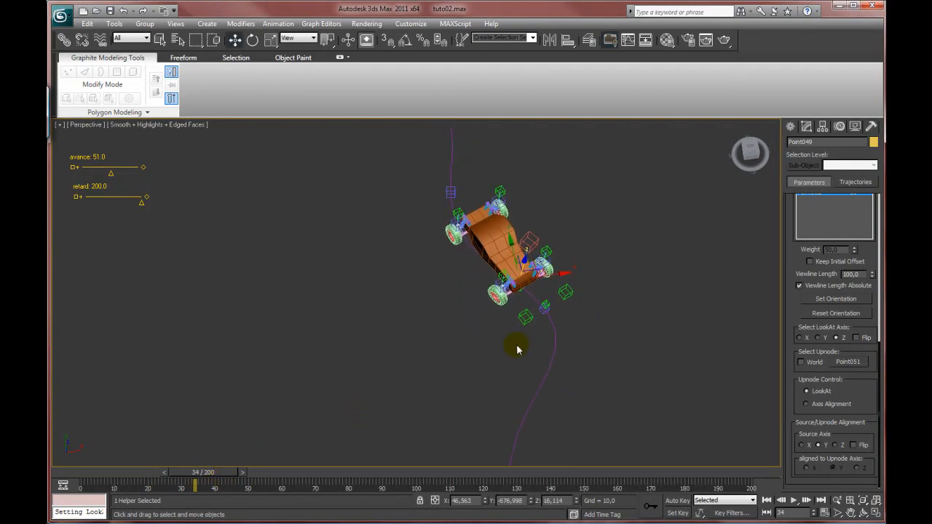
- Reshape the path's bend just ahead of the car by moving its vertex inward, and advance to frame 44
click(555, 345)
click(805, 126)
click(818, 308)
click(556, 330)
drag(568, 315, 542, 330)
drag(534, 328, 510, 339)
mouse_move(224, 486)
mouse_down()
mouse_move(191, 484)
mouse_move(308, 491)
mouse_move(232, 486)
mouse_up()
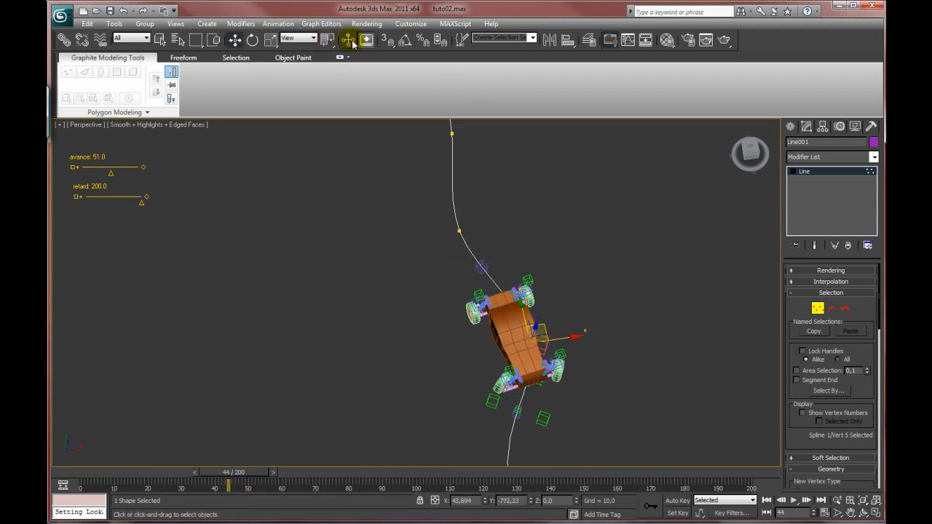
- Raise the retard slider's maximum to 250 and set the slider to 180
click(76, 198)
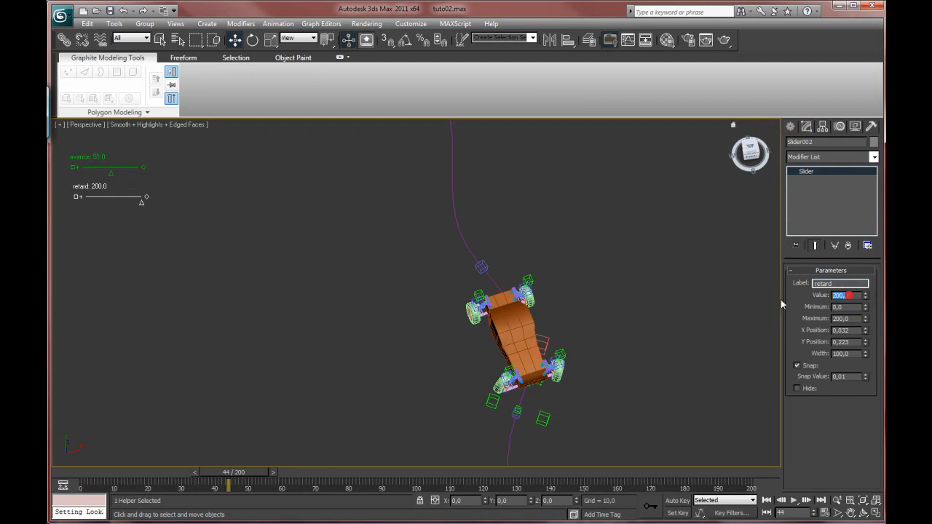
text(250)
key(Return)
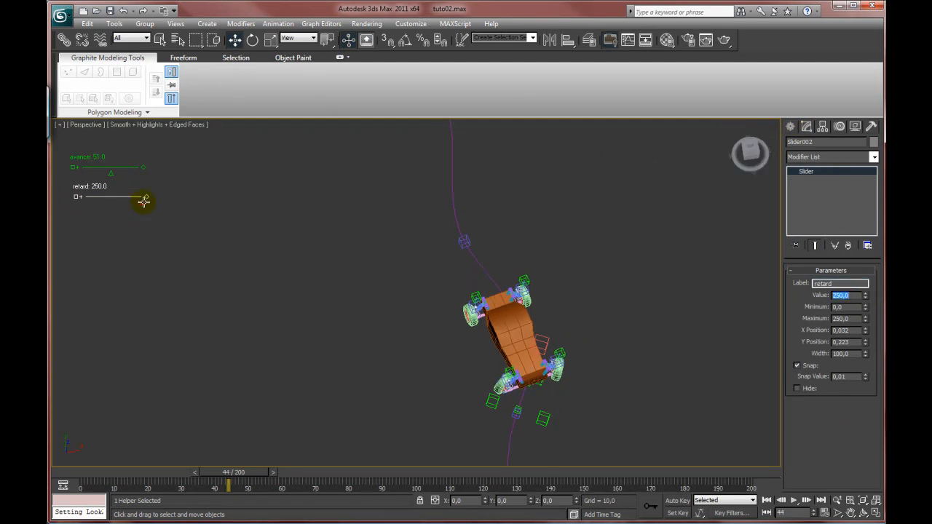
mouse_move(135, 206)
mouse_down()
mouse_move(110, 206)
mouse_move(140, 210)
mouse_move(126, 204)
mouse_up()
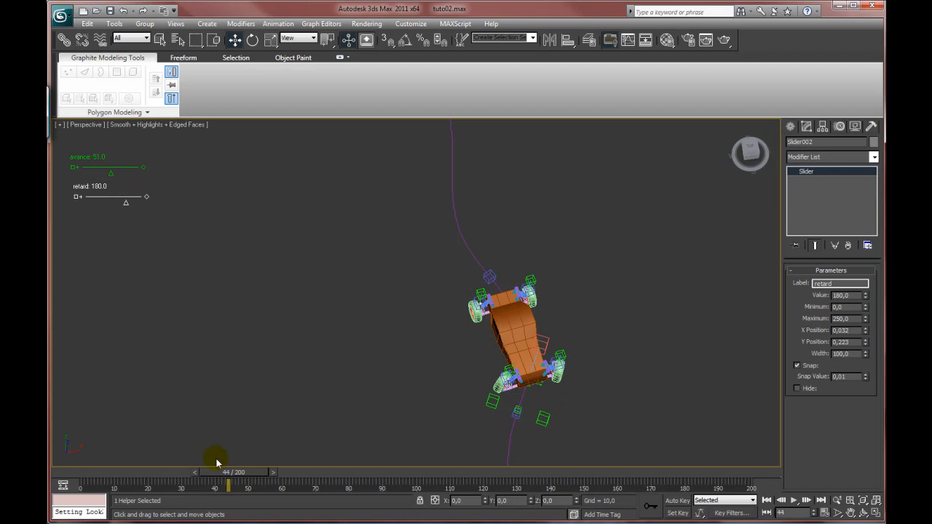
- Scrub the animation to about frame 74 and back to 66 to examine how the car takes the curves
drag(227, 476, 266, 475)
middle_drag(320, 381, 220, 227)
drag(293, 474, 354, 475)
middle_drag(368, 430, 245, 400)
scroll(340, 366, down, 5)
middle_drag(341, 365, 331, 358)
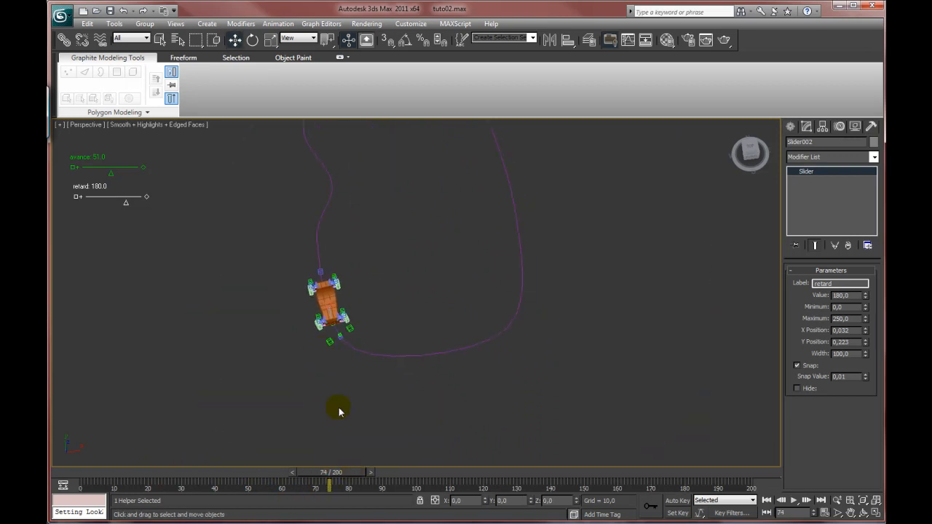
drag(354, 476, 324, 502)
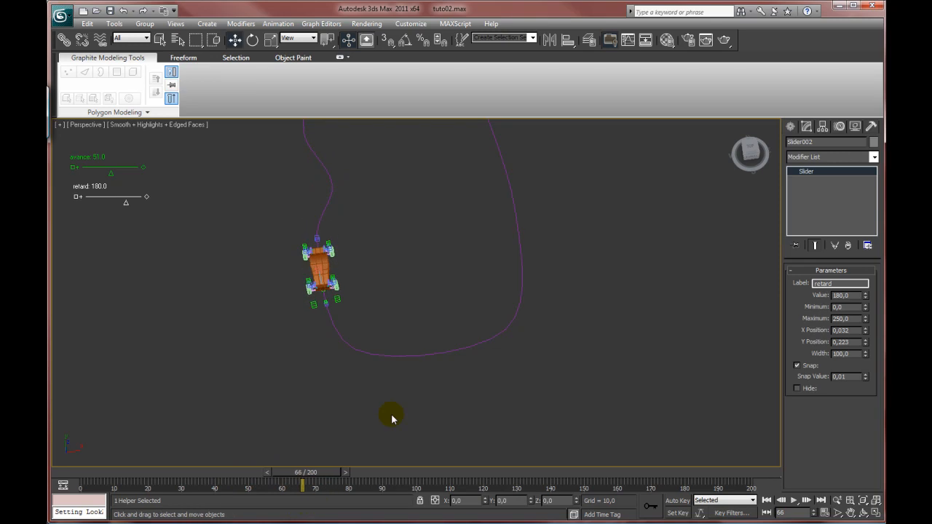
- Scrub to frame 177 and examine from the side how the car rides over the path's hill
middle_drag(334, 326, 387, 341)
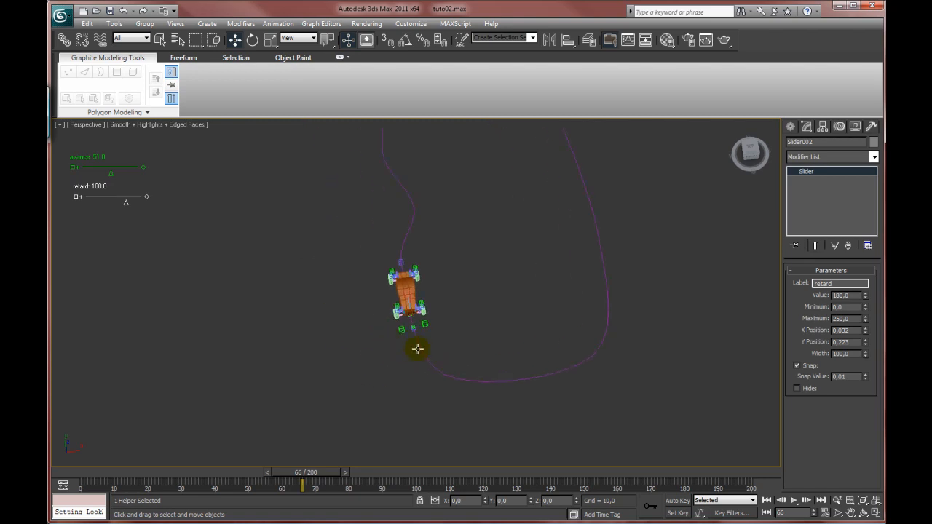
alt+middle_drag(530, 291, 425, 290)
middle_drag(447, 351, 406, 234)
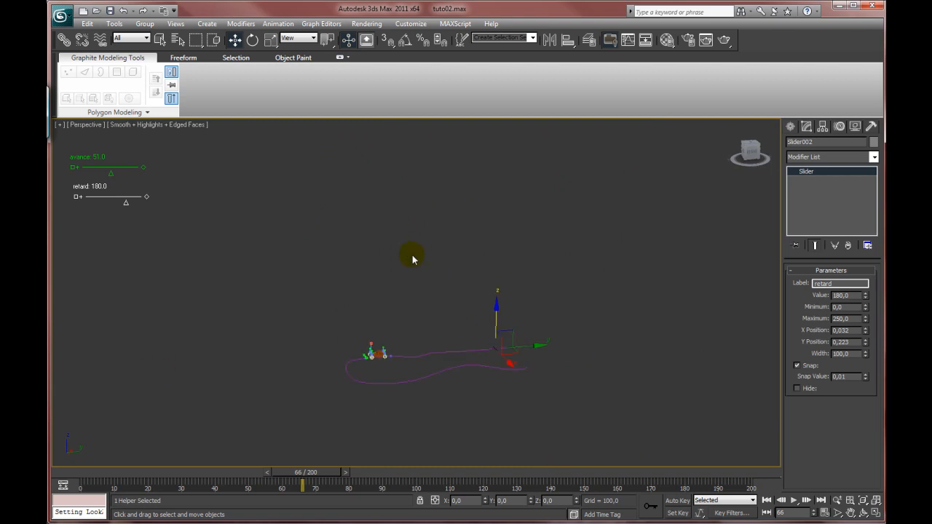
scroll(464, 349, up, 5)
middle_drag(466, 352, 445, 299)
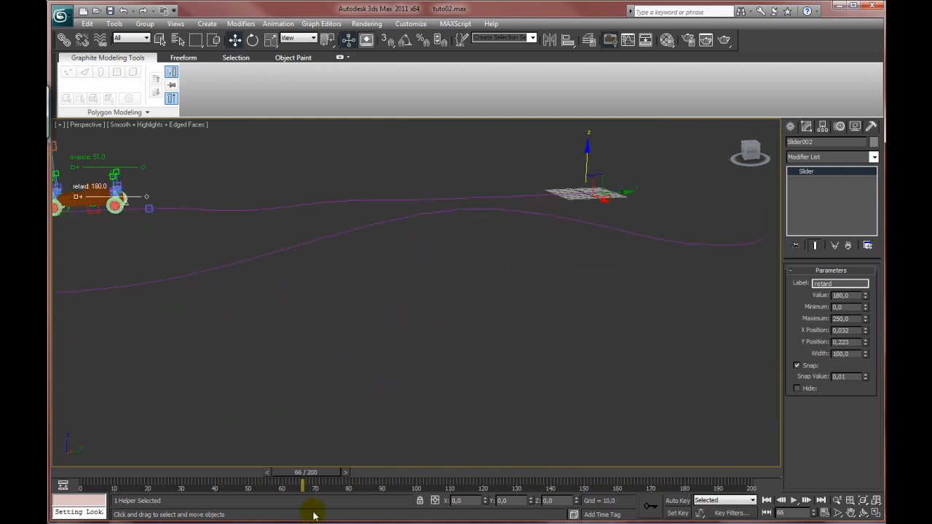
drag(327, 477, 673, 476)
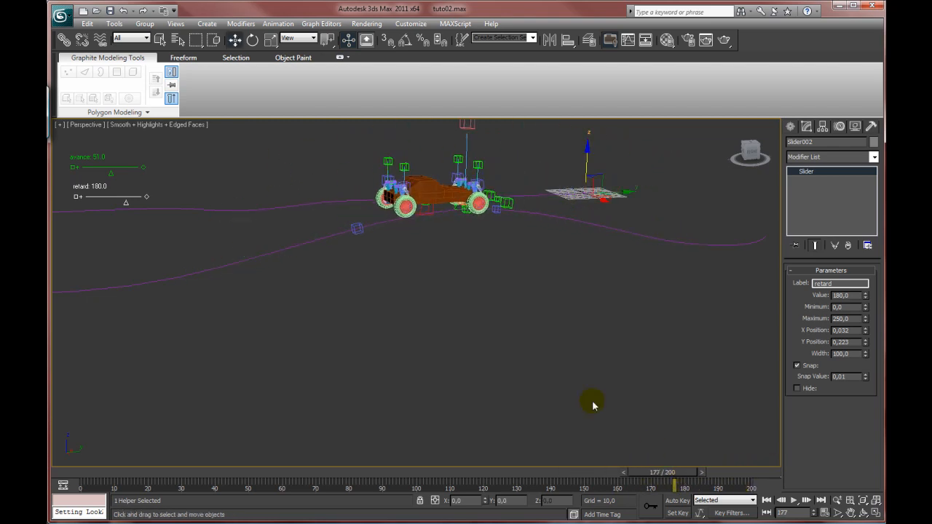
middle_drag(540, 374, 477, 354)
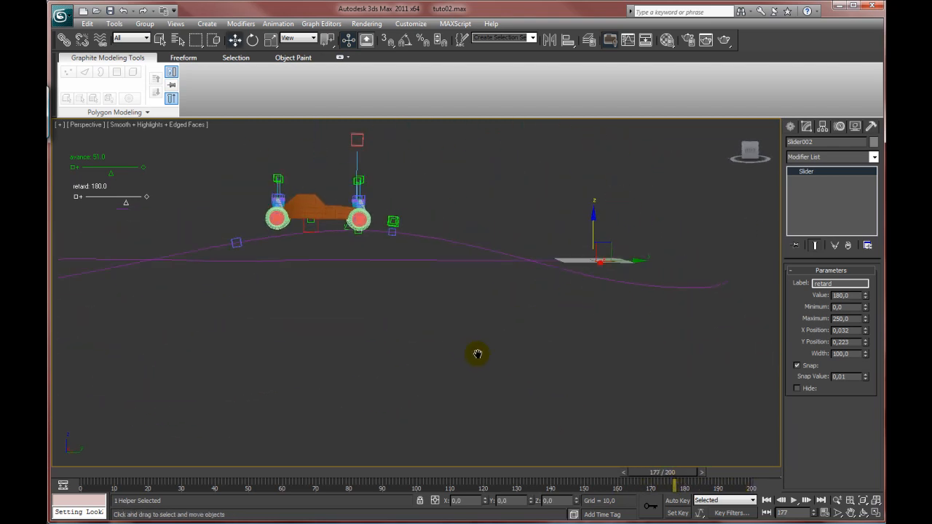
- Switch to the Top view and scrub the animation back to frame 39
key(t)
scroll(443, 354, down, 4)
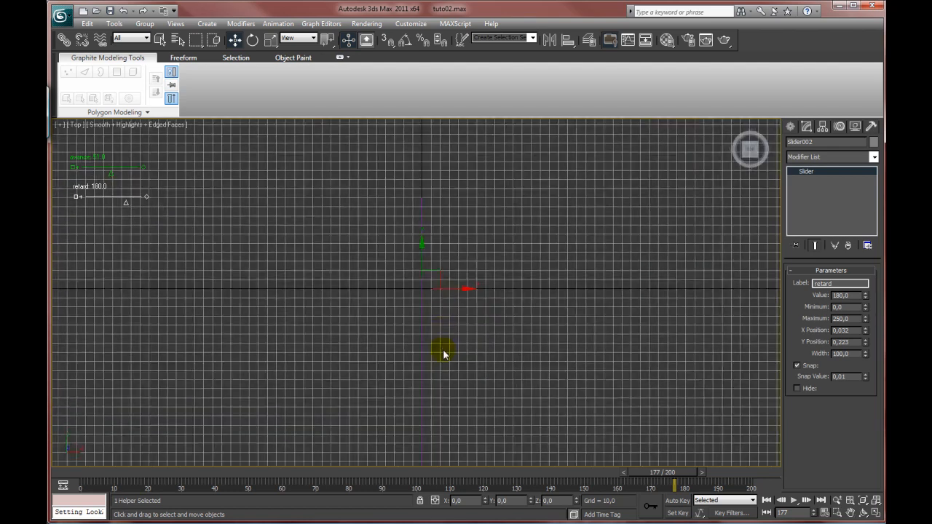
middle_drag(451, 399, 438, 304)
drag(670, 473, 223, 464)
scroll(364, 376, up, 6)
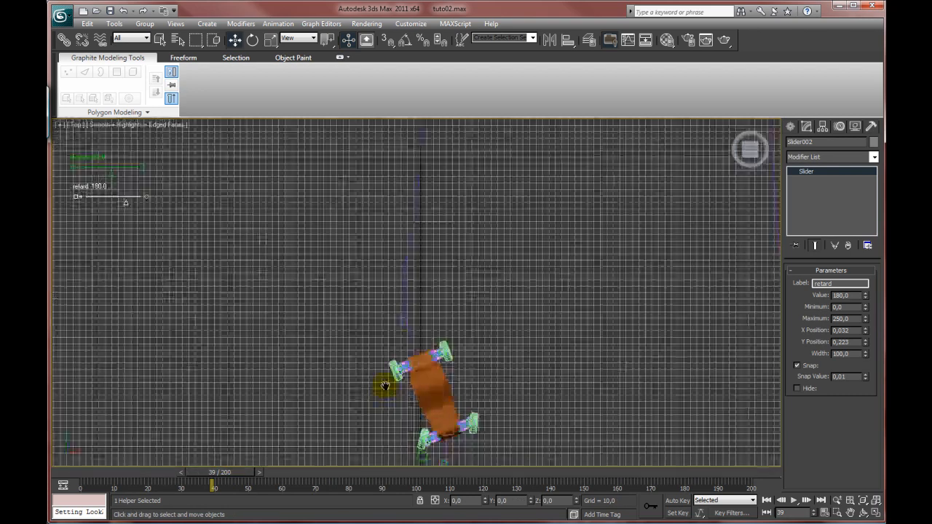
- Examine the front wheels' steering on the bend at frame 40 in close-up while varying the avance slider
middle_drag(385, 386, 409, 284)
scroll(414, 327, down, 2)
scroll(422, 360, up, 6)
middle_drag(431, 376, 405, 342)
drag(225, 476, 217, 476)
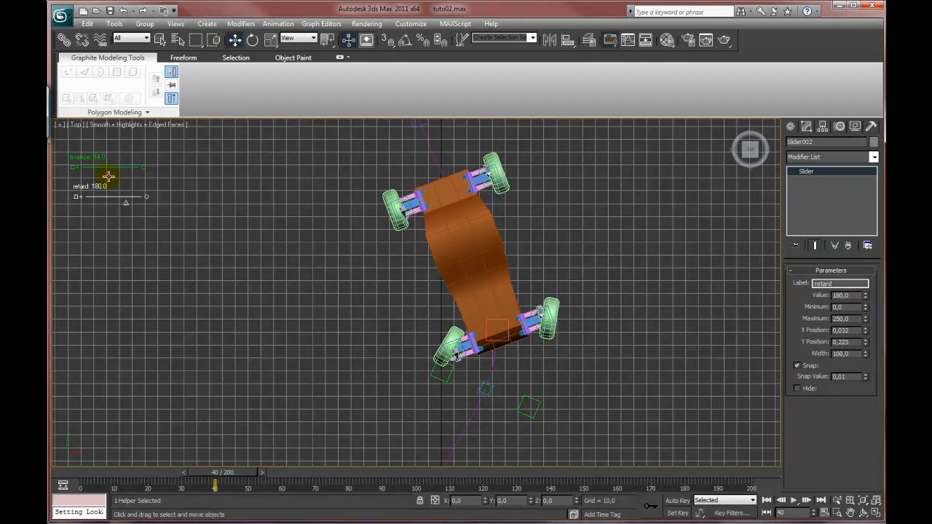
scroll(399, 266, down, 2)
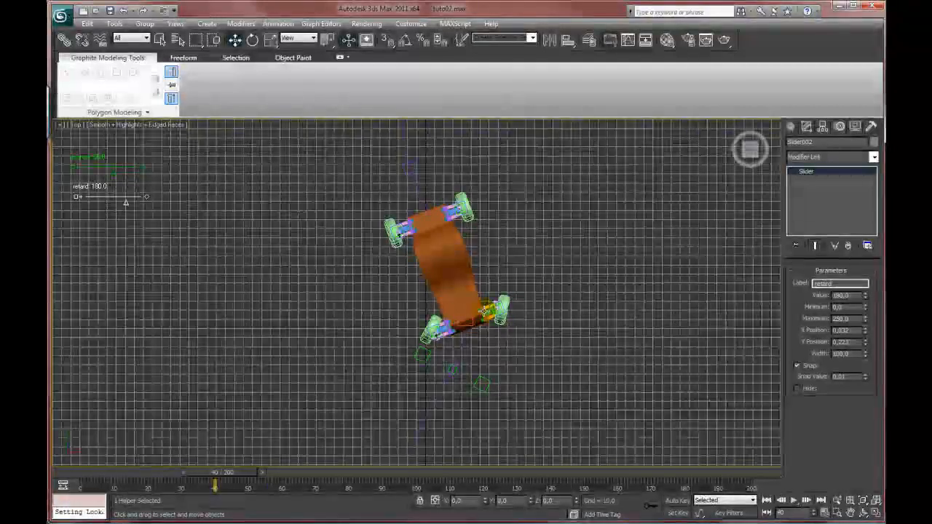